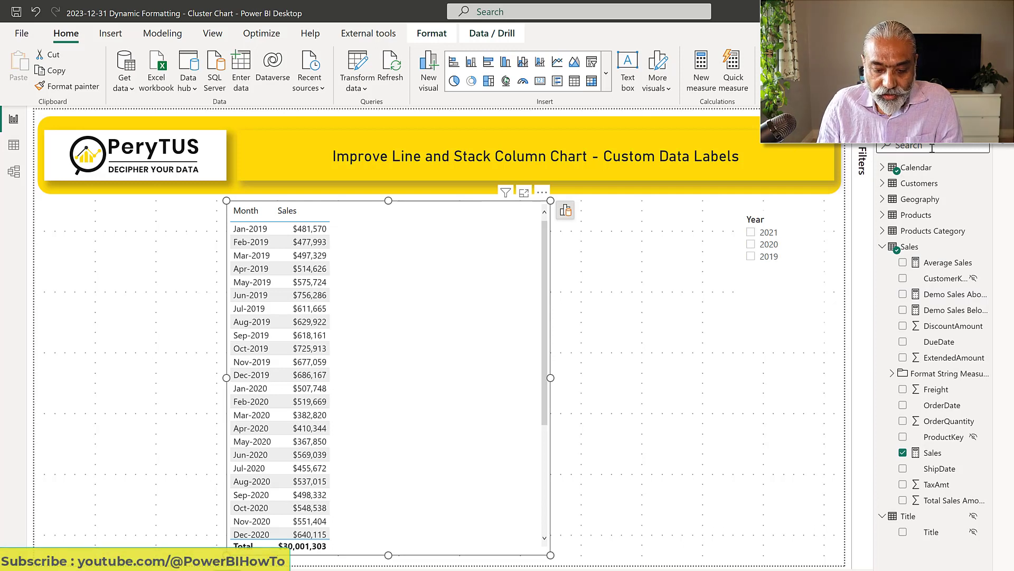
- Filter the Data pane's field list to the Average measures
{"action": "left_click", "coordinate": [933, 146]}
- Search 'Average', add Average Sales to the table, slice to 2019, and select the Average Sales measure
{"action": "type", "text": "Average"}
{"action": "left_click", "coordinate": [903, 184]}
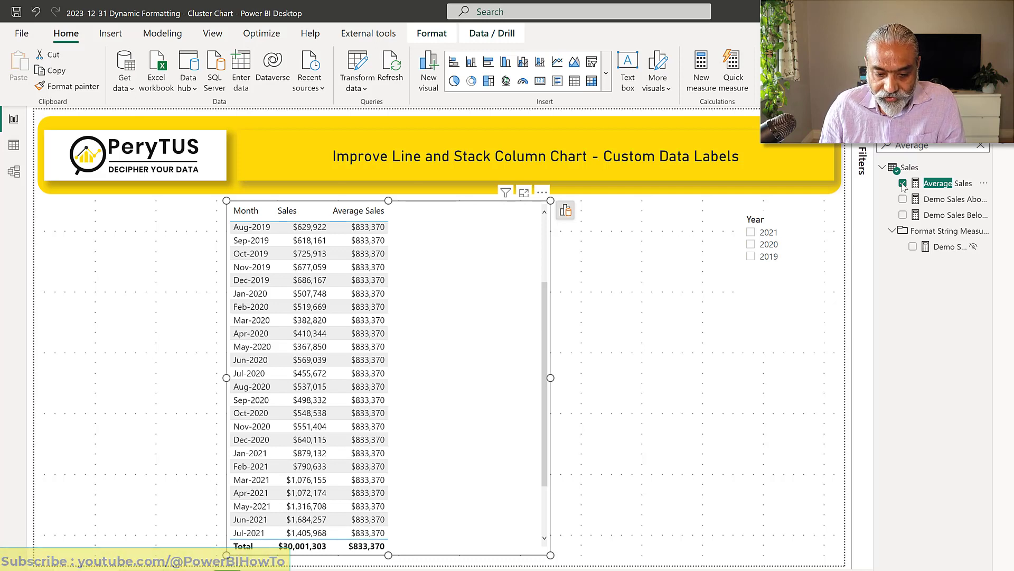
{"action": "left_click", "coordinate": [769, 233]}
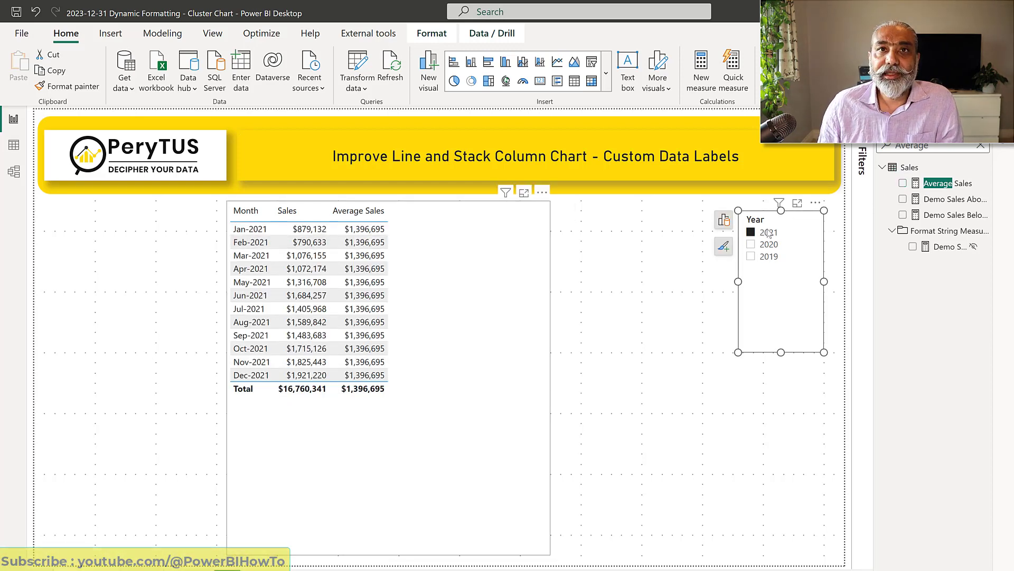
{"action": "left_click", "coordinate": [767, 256]}
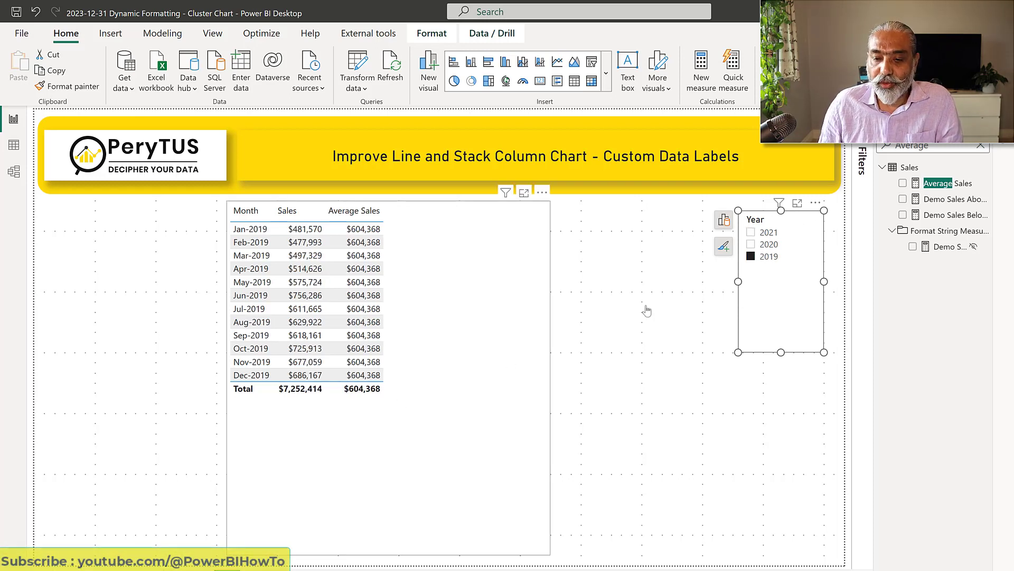
{"action": "left_click", "coordinate": [951, 184]}
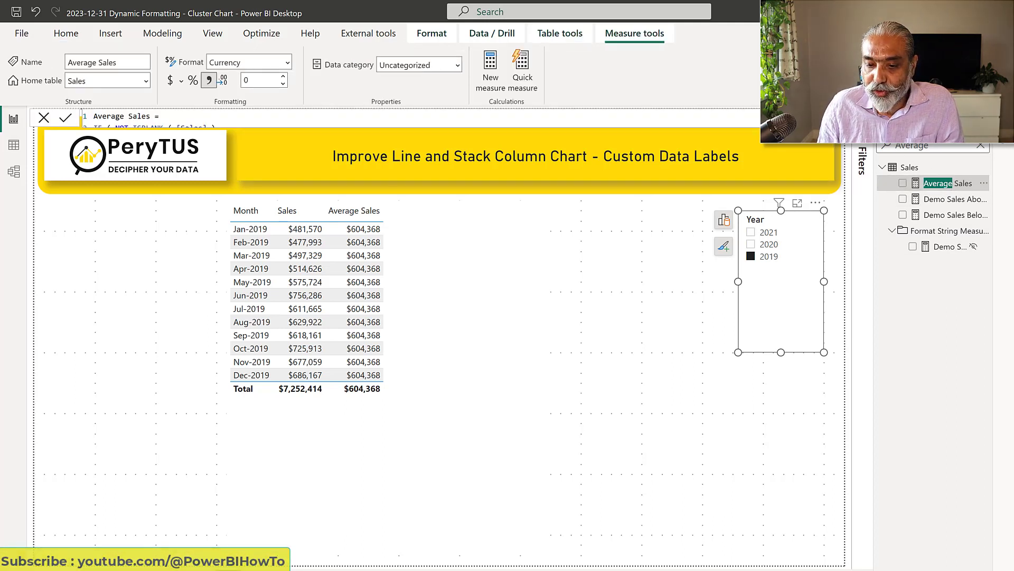
- Expand the Average Sales formula and highlight its ALLSELECTED part and Month Sort reference
{"action": "left_click", "coordinate": [862, 117]}
{"action": "scroll", "coordinate": [497, 172], "scroll_direction": "up", "scroll_amount": 4}
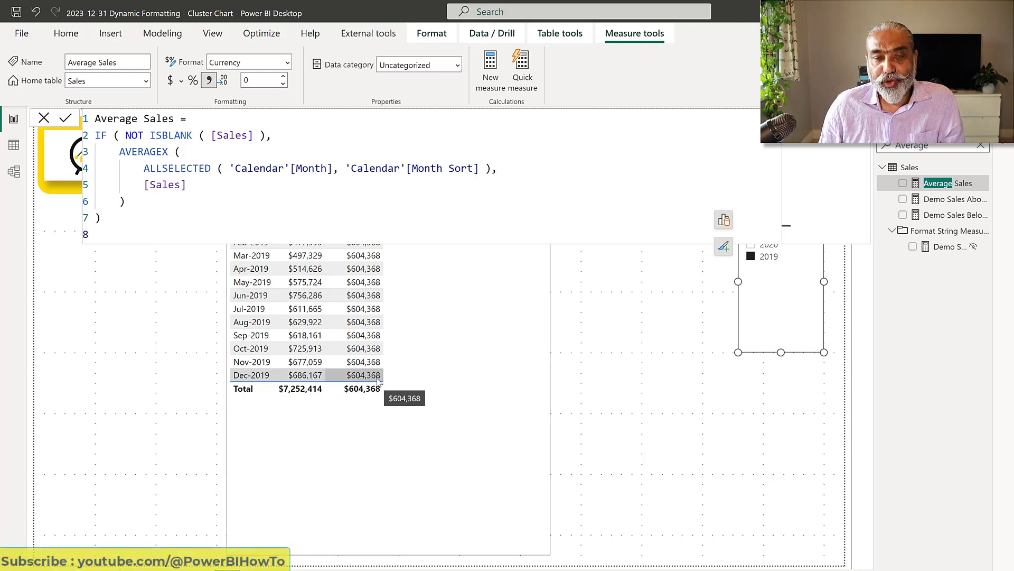
{"action": "left_click_drag", "start_coordinate": [146, 170], "coordinate": [247, 168]}
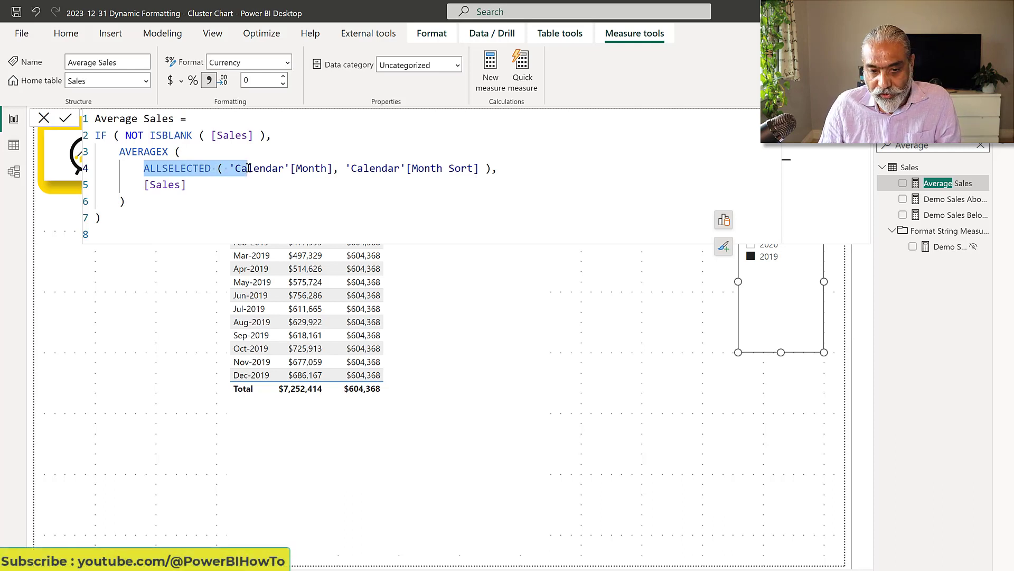
{"action": "left_click", "coordinate": [369, 168]}
{"action": "key", "text": "shift+Right"}
{"action": "key", "text": "shift+Right"}
{"action": "key", "text": "shift+Right"}
{"action": "key", "text": "shift+Right"}
{"action": "key", "text": "shift+Right"}
{"action": "key", "text": "shift+Right"}
{"action": "key", "text": "shift+Right"}
{"action": "key", "text": "shift+Right"}
{"action": "key", "text": "shift+Right"}
{"action": "key", "text": "shift+Right"}
{"action": "key", "text": "shift+Right"}
{"action": "key", "text": "shift+Right"}
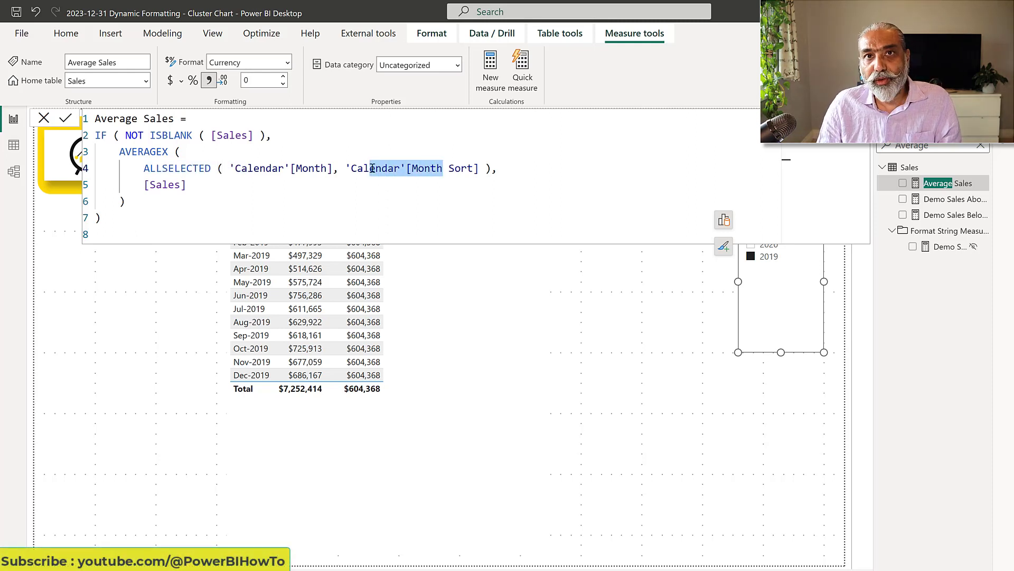
- Highlight the Calendar column references and the AVERAGEX expression, then return to the report
{"action": "left_click", "coordinate": [436, 169]}
{"action": "left_click", "coordinate": [340, 168]}
{"action": "key", "text": "shift+Right"}
{"action": "key", "text": "shift+Right"}
{"action": "key", "text": "shift+Right"}
{"action": "key", "text": "shift+Right"}
{"action": "key", "text": "shift+Right"}
{"action": "key", "text": "shift+Right"}
{"action": "key", "text": "shift+Right"}
{"action": "key", "text": "shift+Right"}
{"action": "key", "text": "shift+Right"}
{"action": "key", "text": "shift+Right"}
{"action": "key", "text": "shift+Right"}
{"action": "key", "text": "shift+Right"}
{"action": "key", "text": "shift+Right"}
{"action": "key", "text": "shift+Right"}
{"action": "key", "text": "shift+Right"}
{"action": "key", "text": "shift+Right"}
{"action": "key", "text": "shift+Right"}
{"action": "key", "text": "shift+Right"}
{"action": "key", "text": "shift+Right"}
{"action": "key", "text": "shift+Right"}
{"action": "key", "text": "shift+Right"}
{"action": "key", "text": "shift+Right"}
{"action": "key", "text": "shift+Down"}
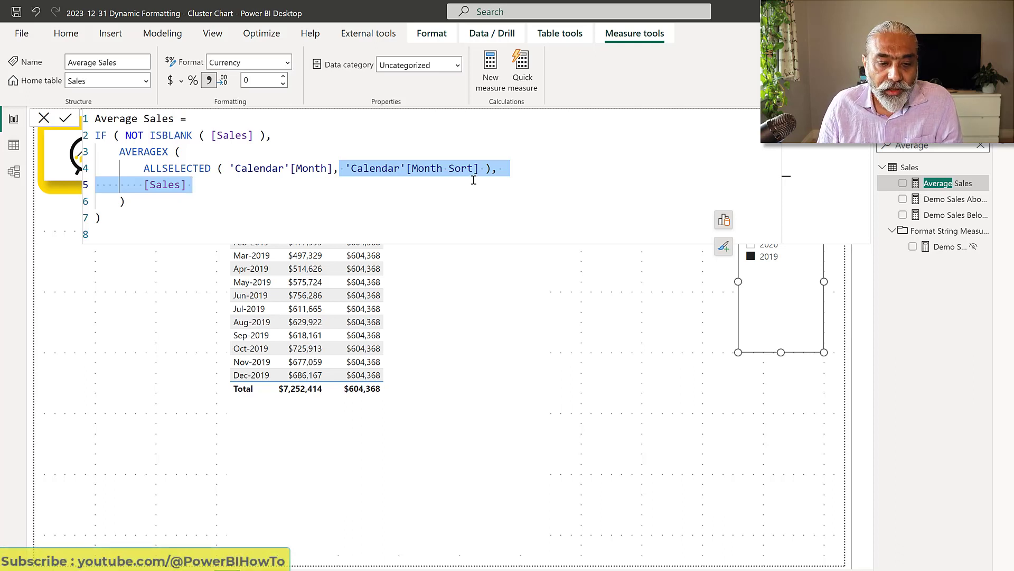
{"action": "left_click", "coordinate": [446, 201]}
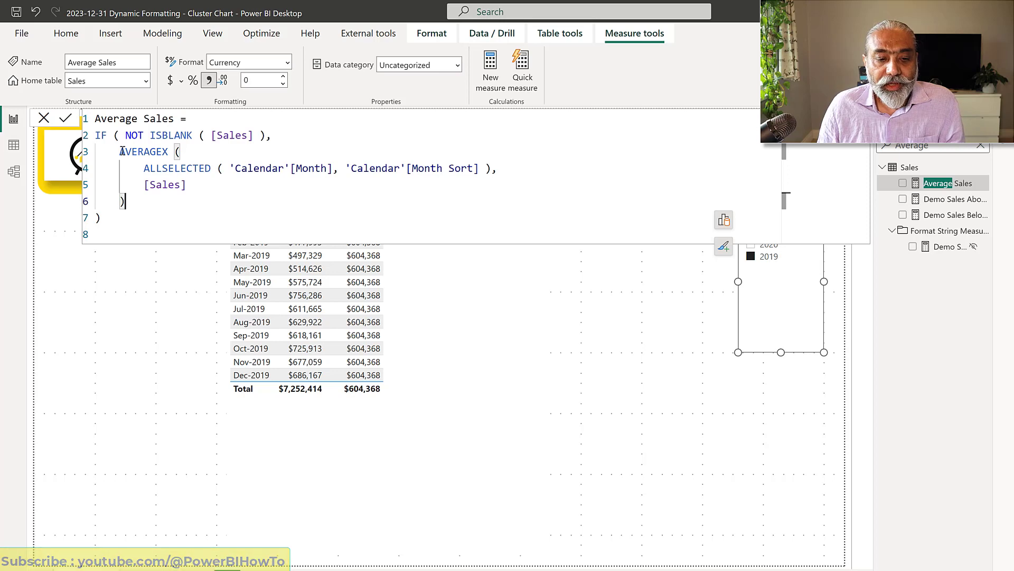
{"action": "key", "text": "shift+alt+Right"}
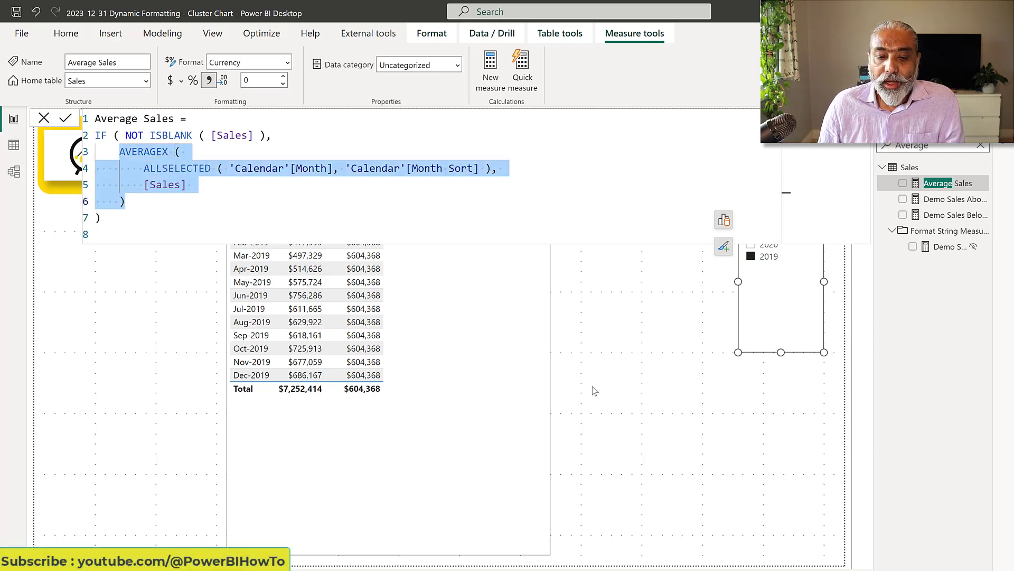
{"action": "left_click", "coordinate": [500, 271]}
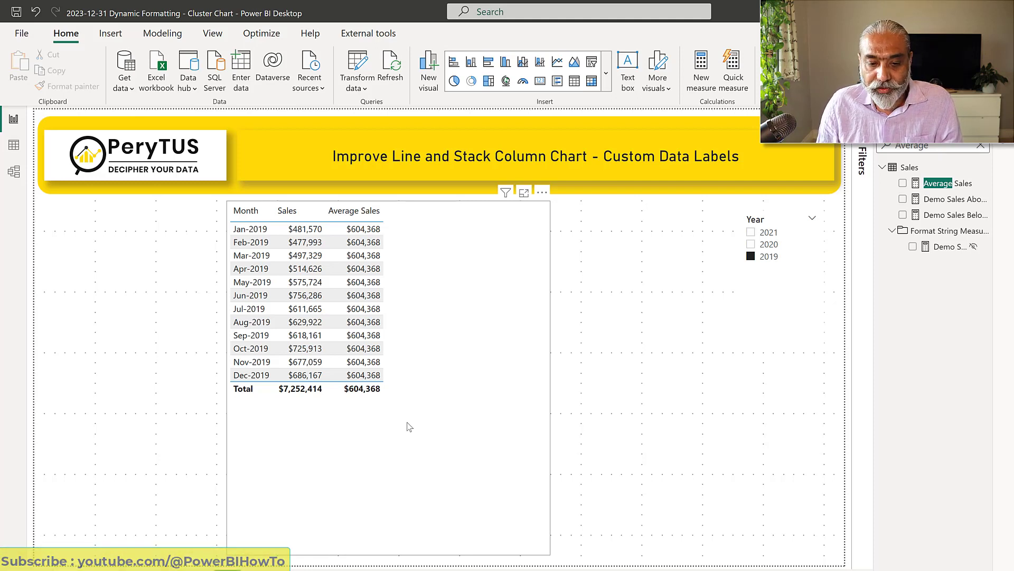
- Create the measure Sales Below Average = IF([Sales] < [Average Sales], [Sales], [Average Sales])
{"action": "left_click", "coordinate": [984, 167]}
{"action": "left_click", "coordinate": [294, 130]}
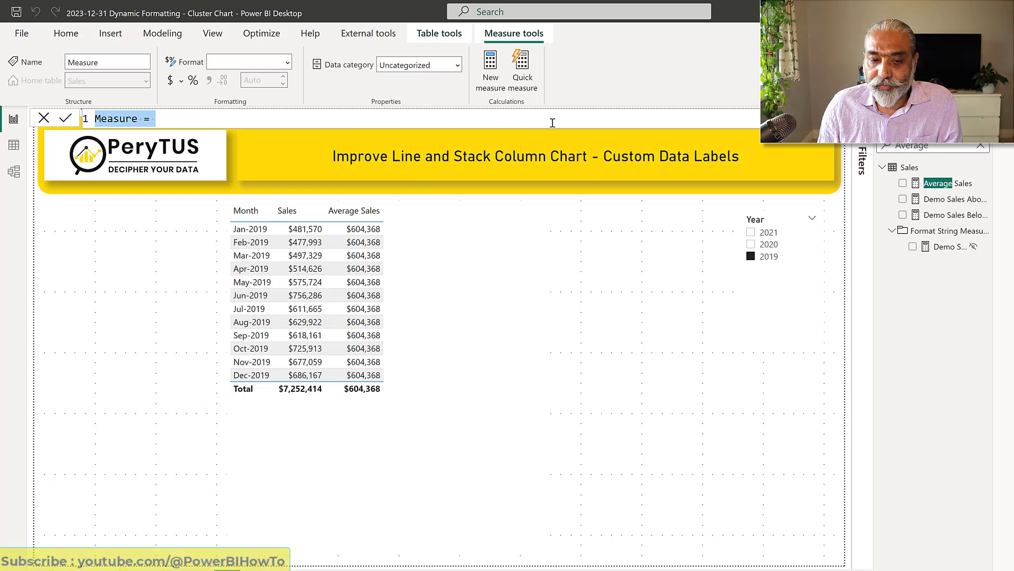
{"action": "type", "text": "Sales"}
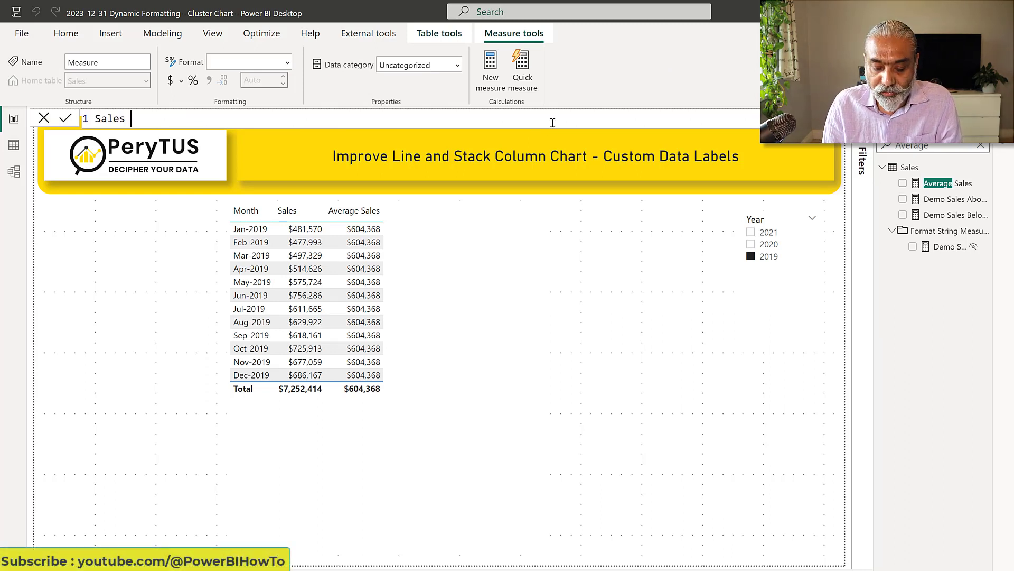
{"action": "type", "text": " Below Average ="}
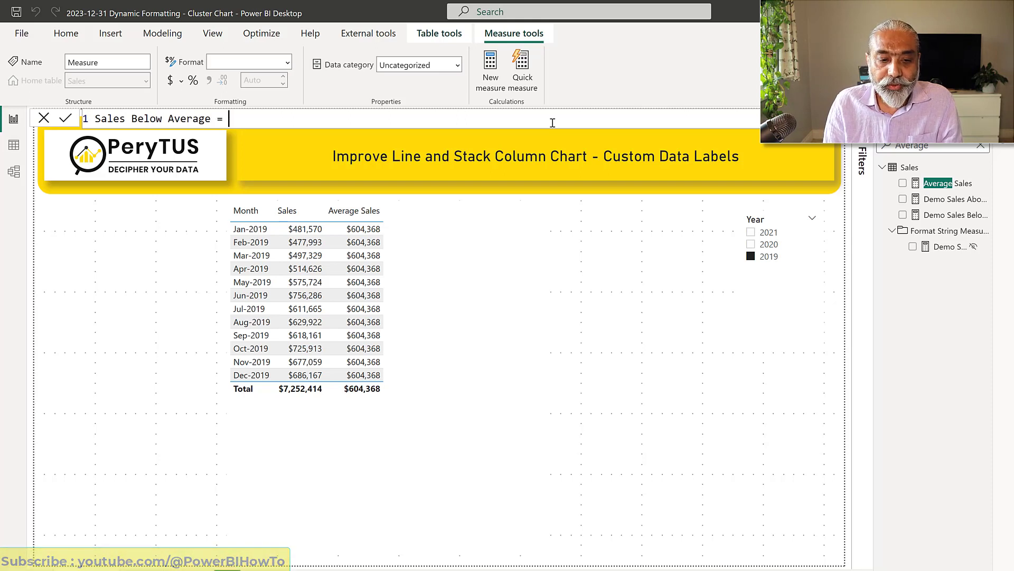
{"action": "key", "text": "shift+Return"}
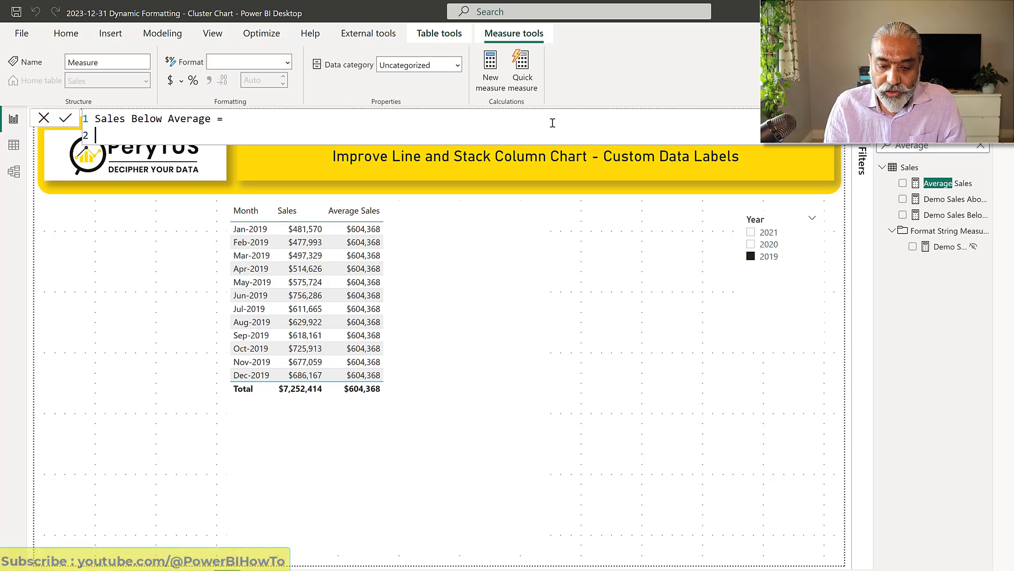
{"action": "type", "text": "("}
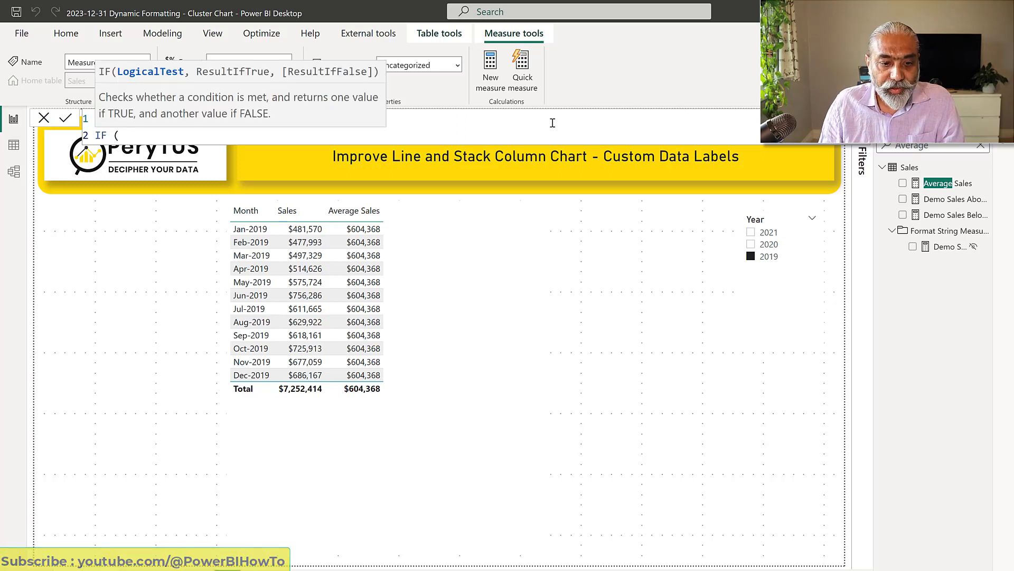
{"action": "type", "text": " [Sales] <"}
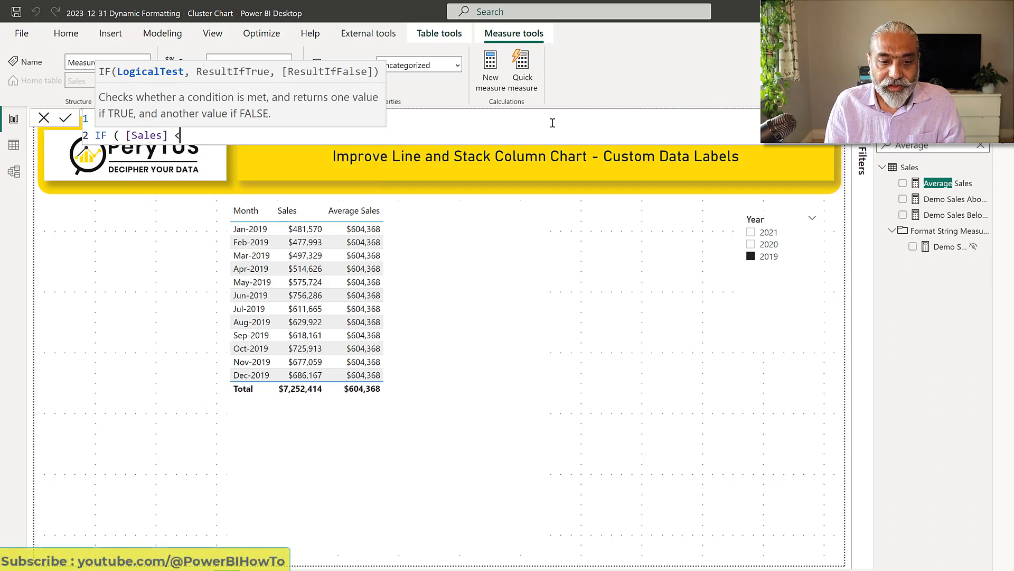
{"action": "type", "text": " [Average Sales], "}
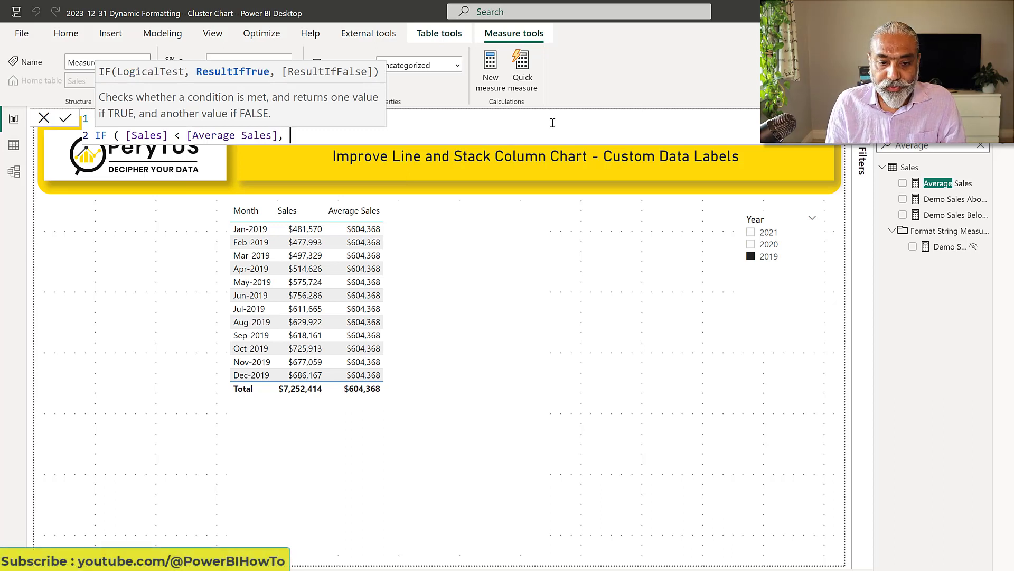
{"action": "type", "text": "[Sales],"}
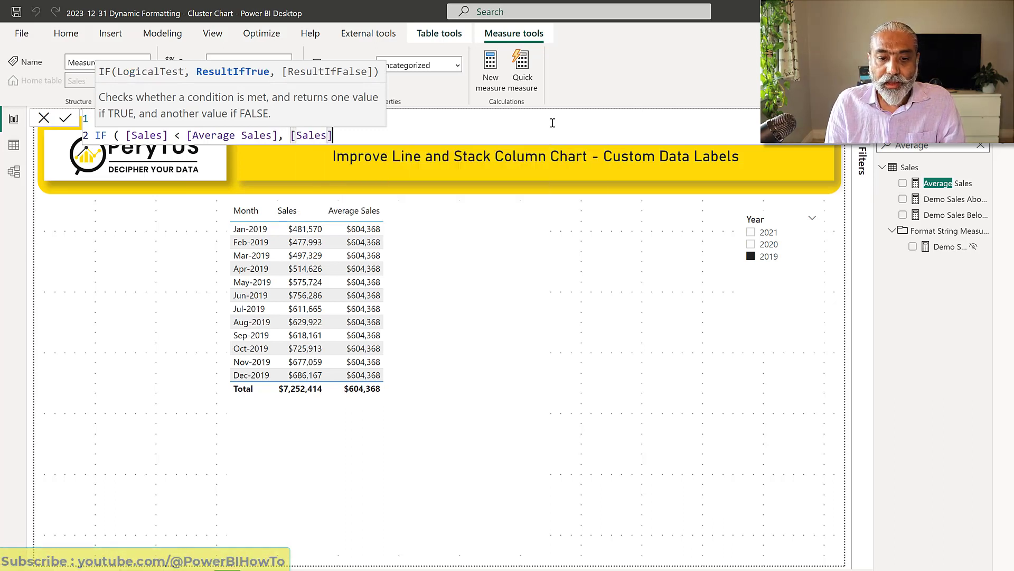
{"action": "type", "text": " [Aver"}
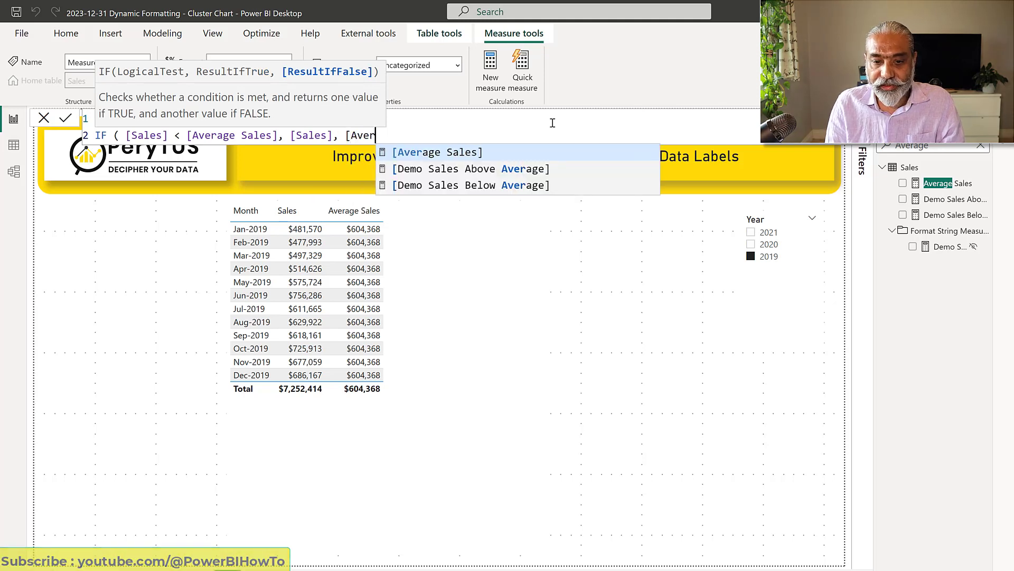
{"action": "key", "text": "Tab"}
{"action": "type", "text": ")"}
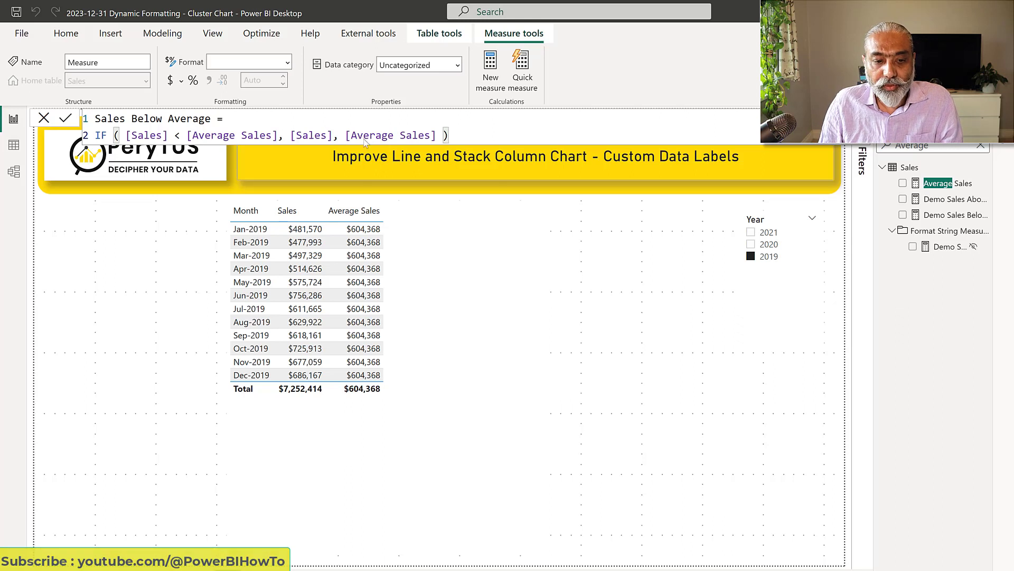
{"action": "left_click", "coordinate": [501, 327]}
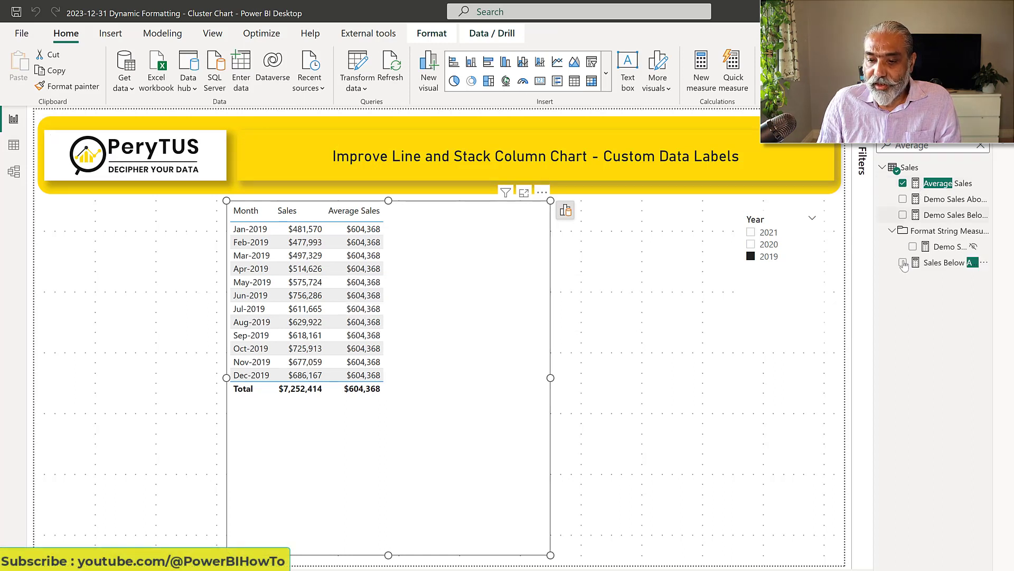
- Add Sales Below Average as a table column and widen the table visual
{"action": "left_click", "coordinate": [903, 263]}
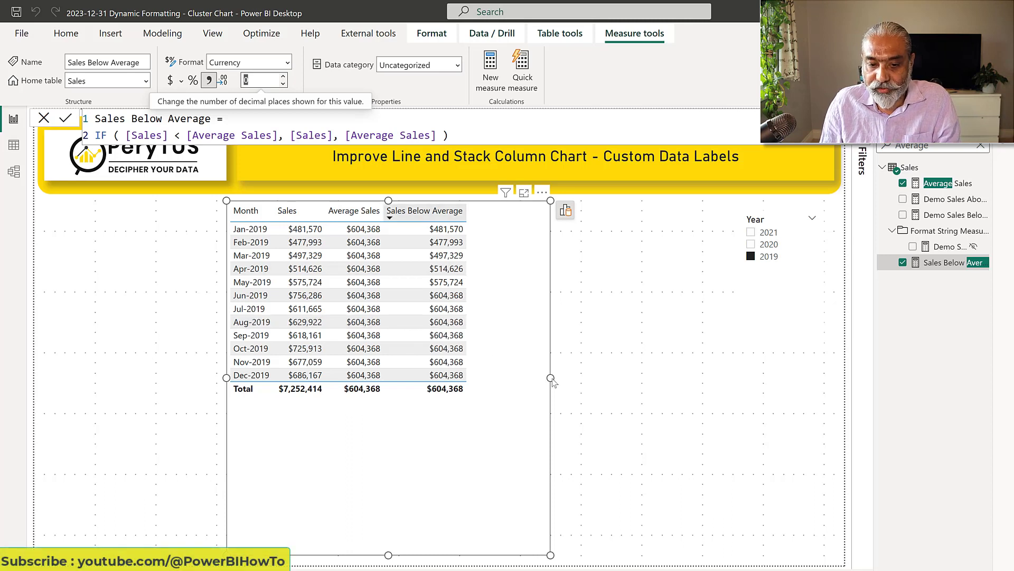
{"action": "left_click_drag", "start_coordinate": [550, 378], "coordinate": [621, 382]}
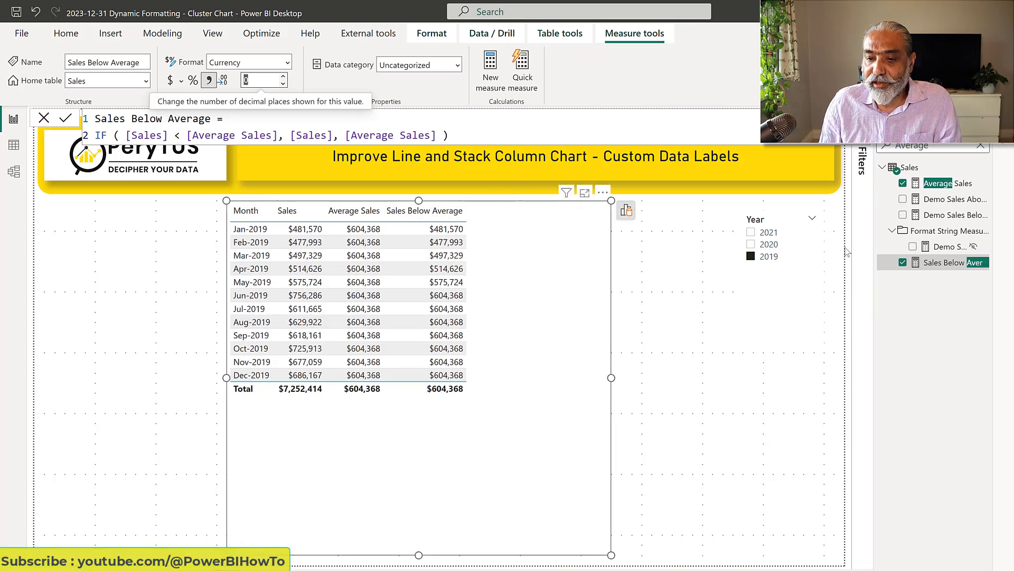
{"action": "left_click", "coordinate": [970, 175]}
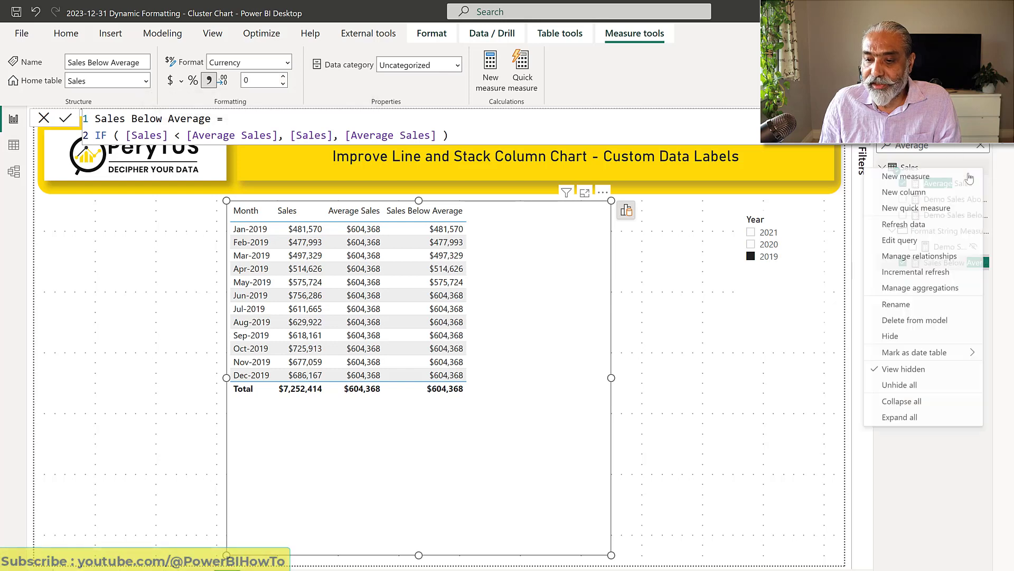
- Write the measure Sales Above Average = IF([Sales] >= [Average Sales], [Sales] - [Average Sales])
{"action": "left_click", "coordinate": [517, 136]}
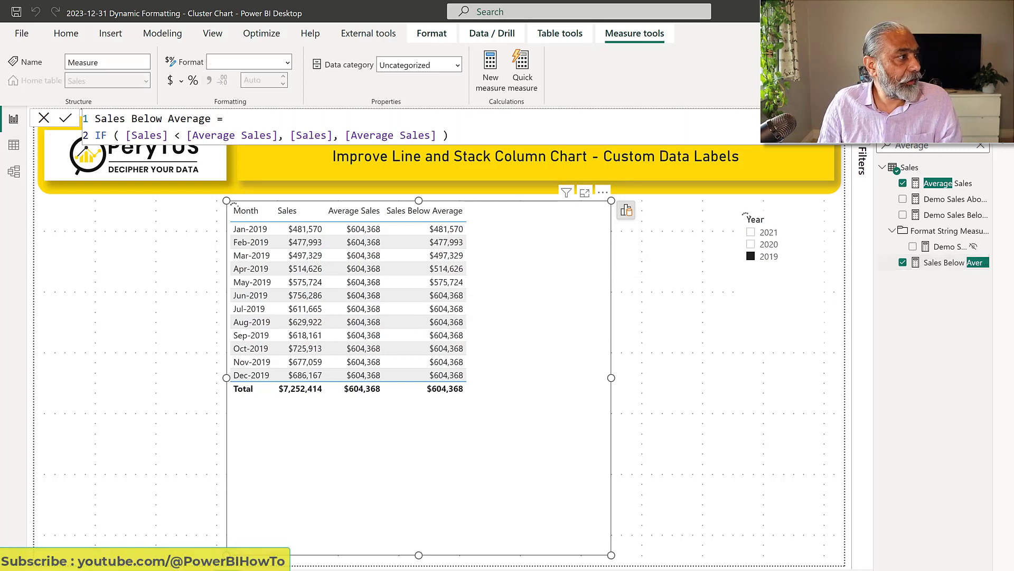
{"action": "key", "text": "ctrl+a"}
{"action": "type", "text": "Sales Above Av"}
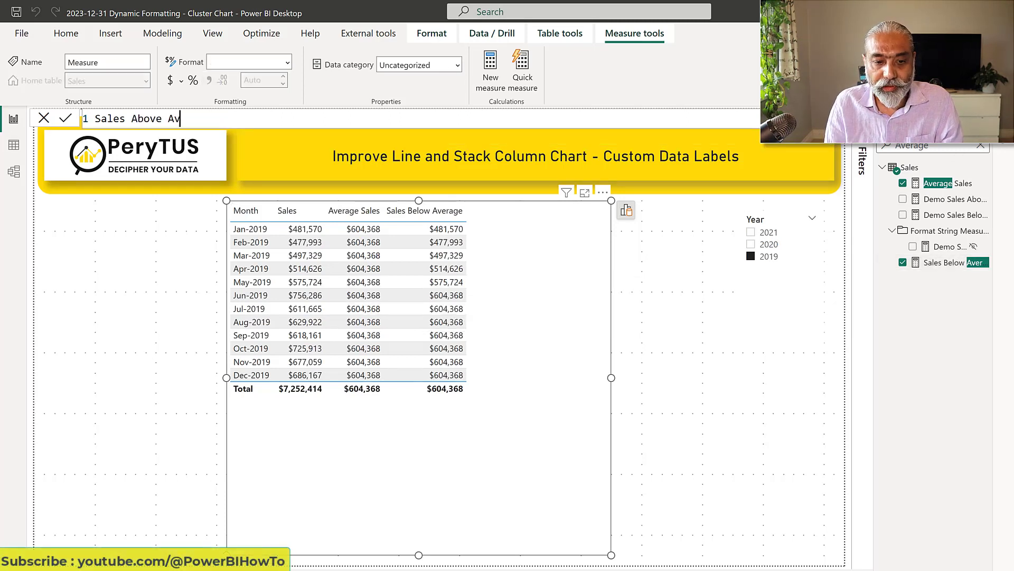
{"action": "type", "text": "erage = IF ( "}
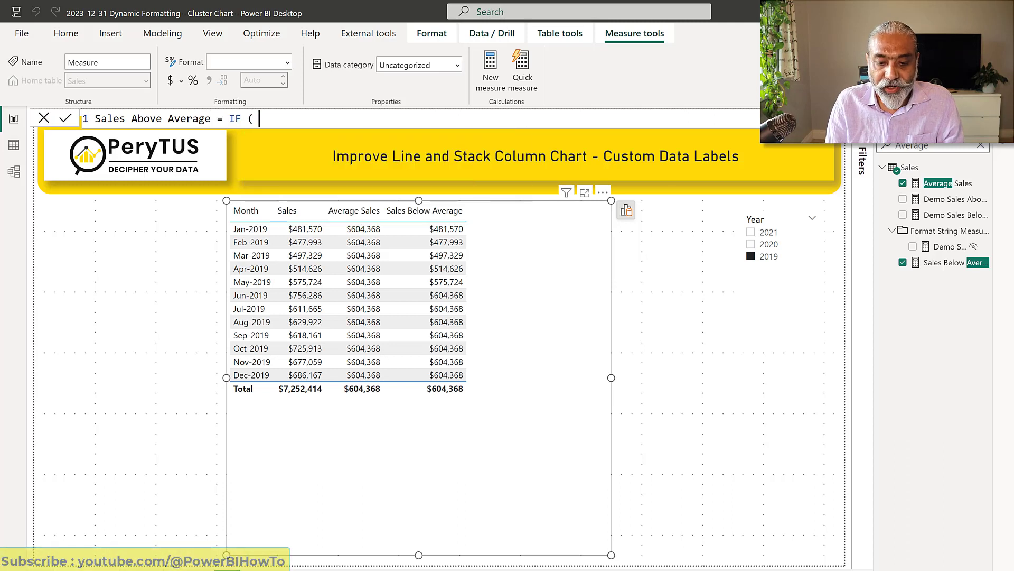
{"action": "type", "text": "[Sales"}
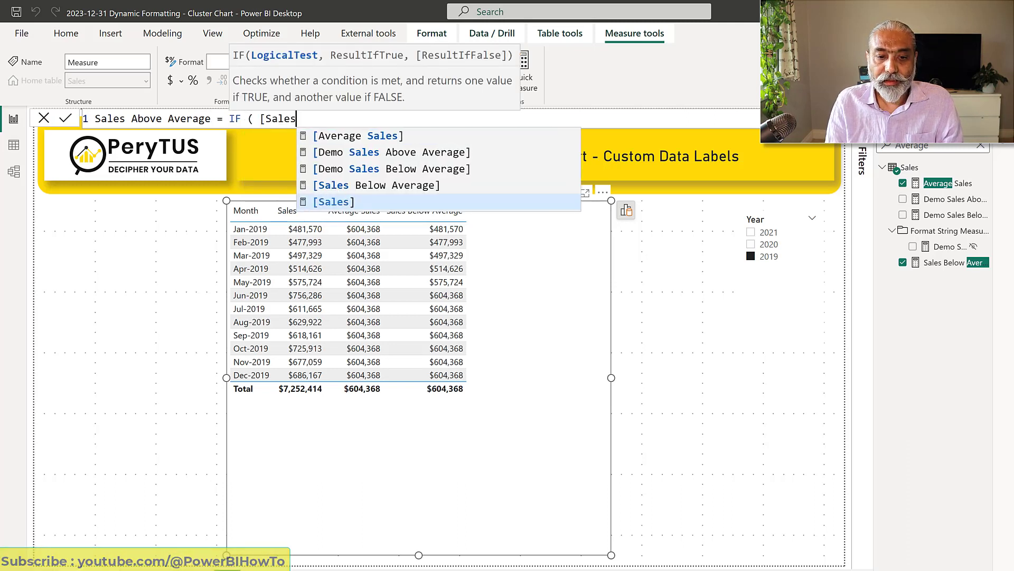
{"action": "type", "text": "] >="}
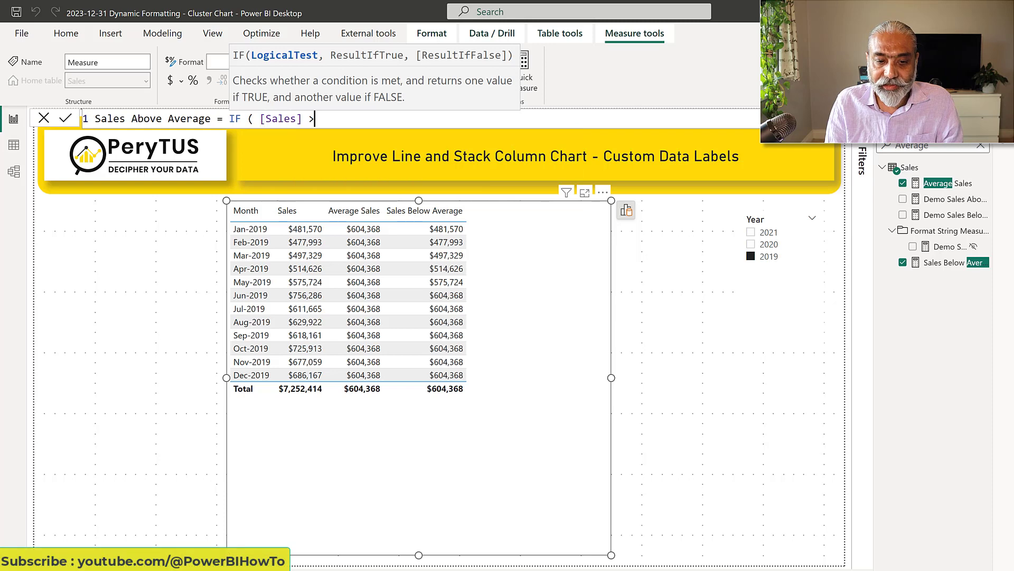
{"action": "type", "text": " [Aver"}
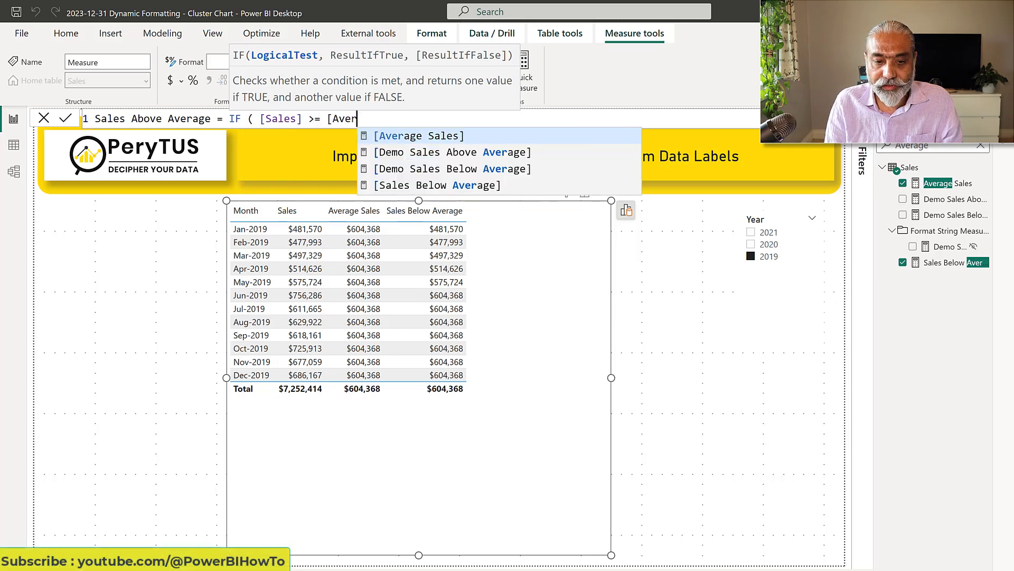
{"action": "key", "text": "Tab"}
{"action": "type", "text": ", "}
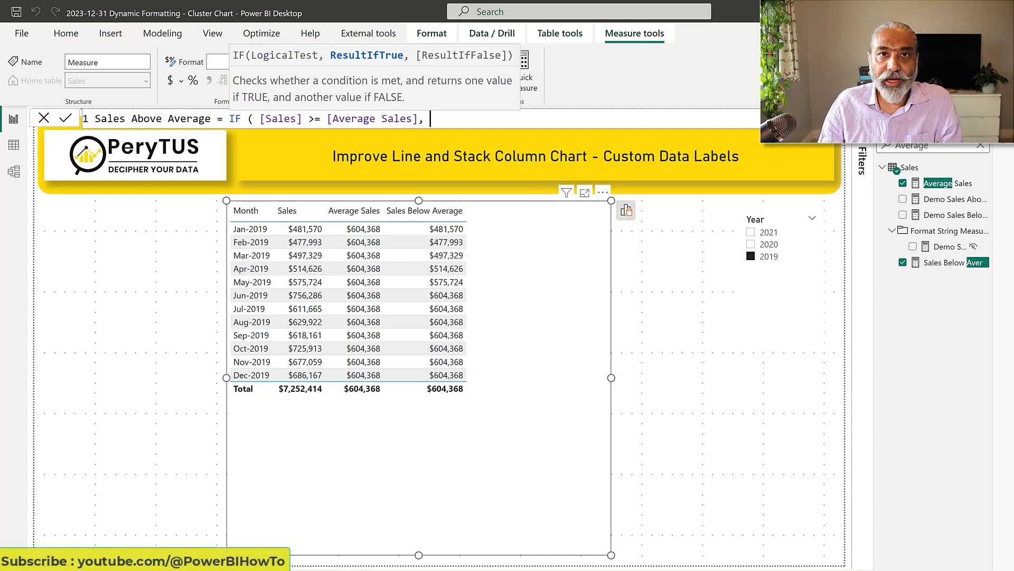
{"action": "type", "text": "[Sales] - [AV"}
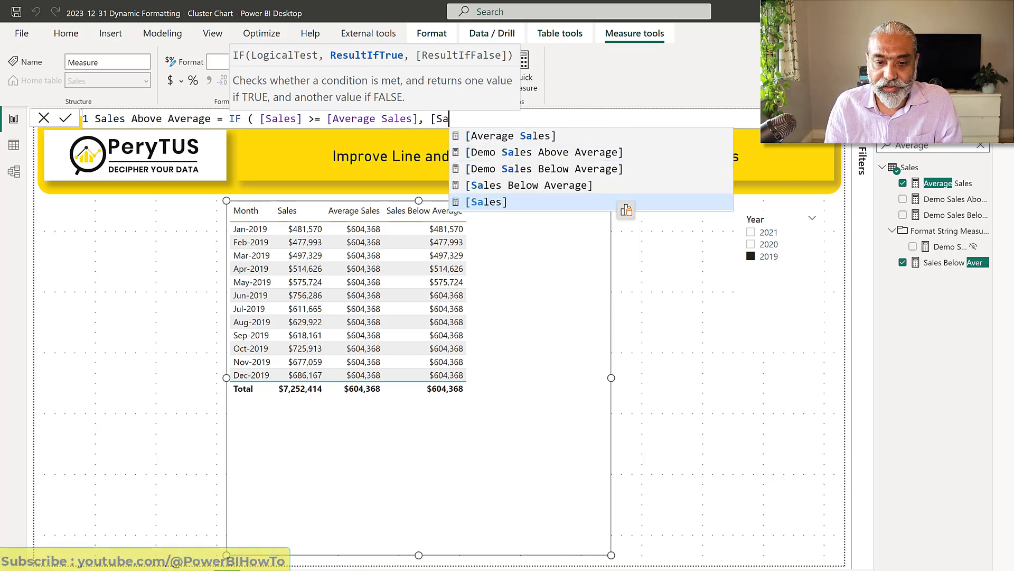
{"action": "key", "text": "Tab"}
{"action": "type", "text": "- [Av"}
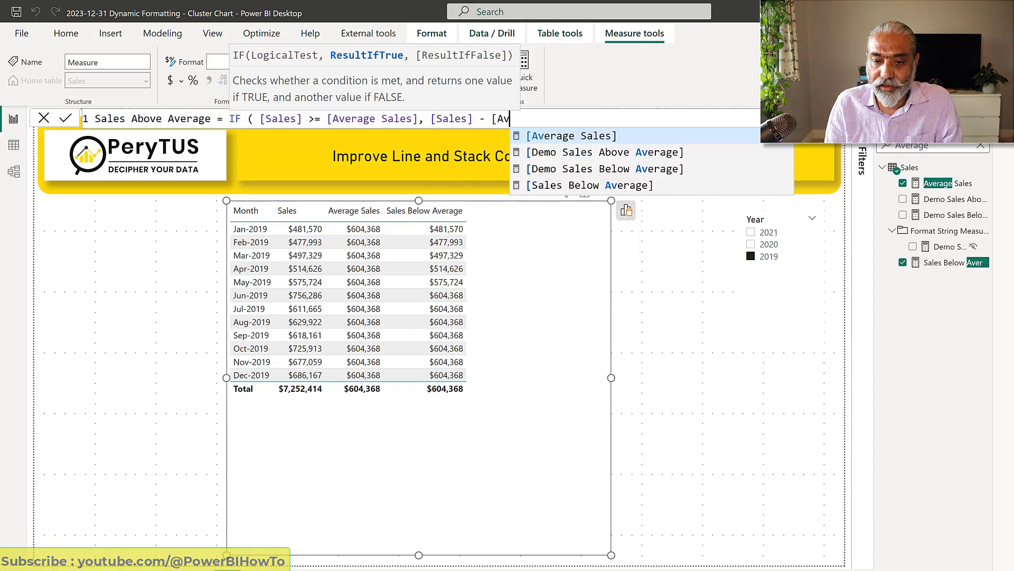
{"action": "key", "text": "Tab"}
{"action": "type", "text": ")"}
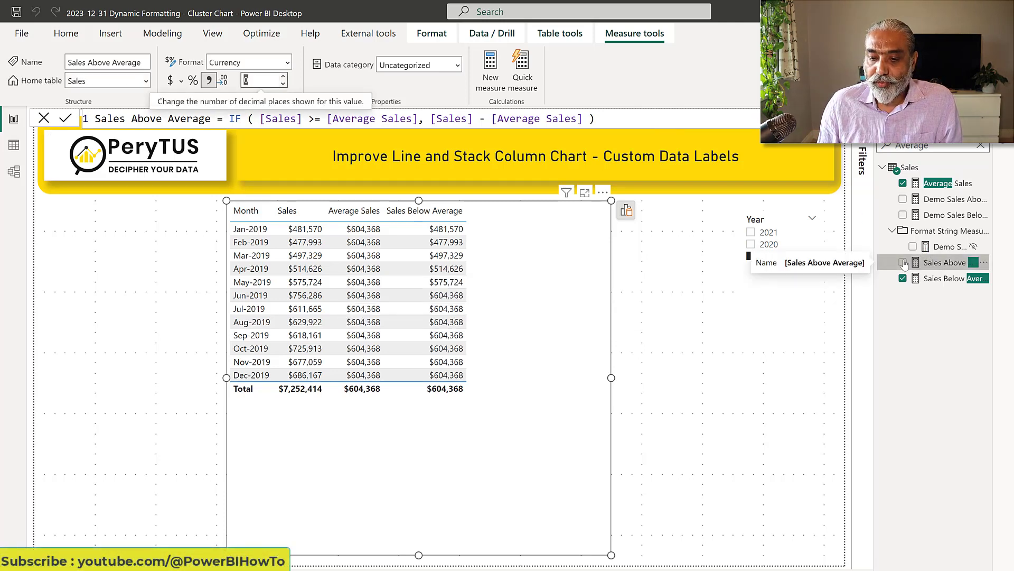
- Add Sales Above Average as a table column and widen the table to fit it
{"action": "left_click", "coordinate": [903, 263]}
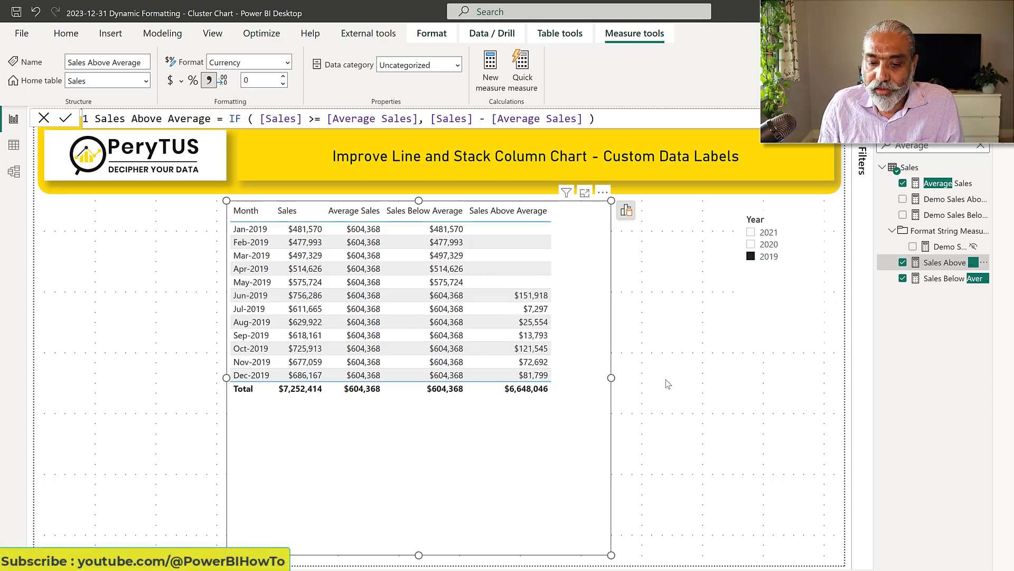
{"action": "left_click_drag", "start_coordinate": [667, 379], "coordinate": [667, 380]}
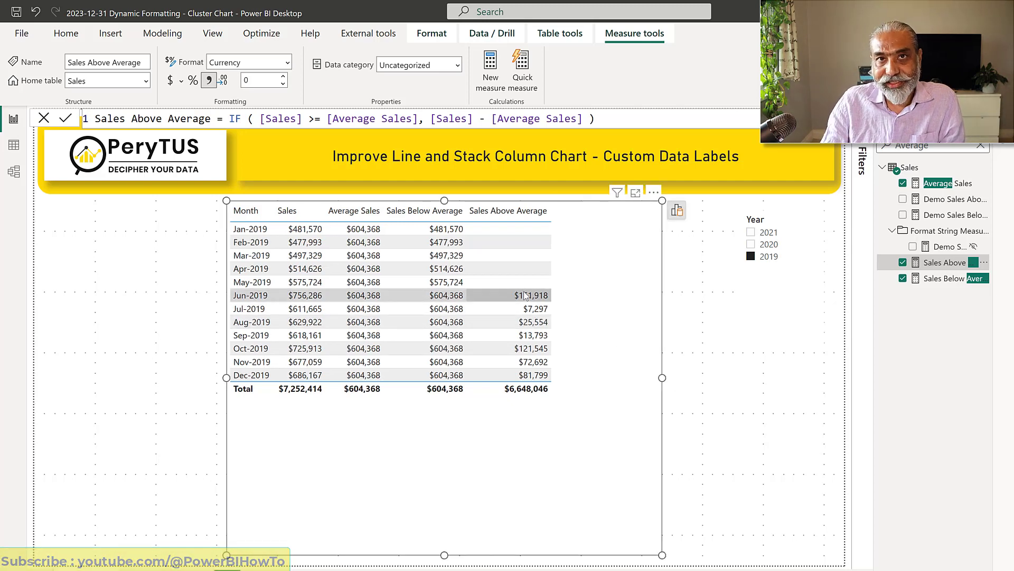
{"action": "mouse_move", "coordinate": [524, 292]}
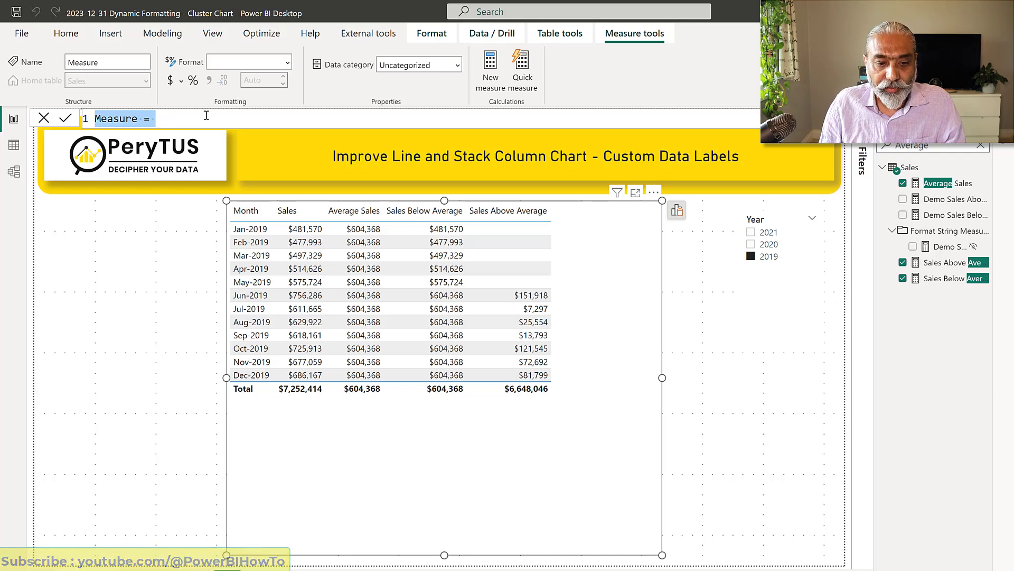
- Create the measure % Above Average = DIVIDE([Sales Above Average], [Sales])
{"action": "type", "text": "%"}
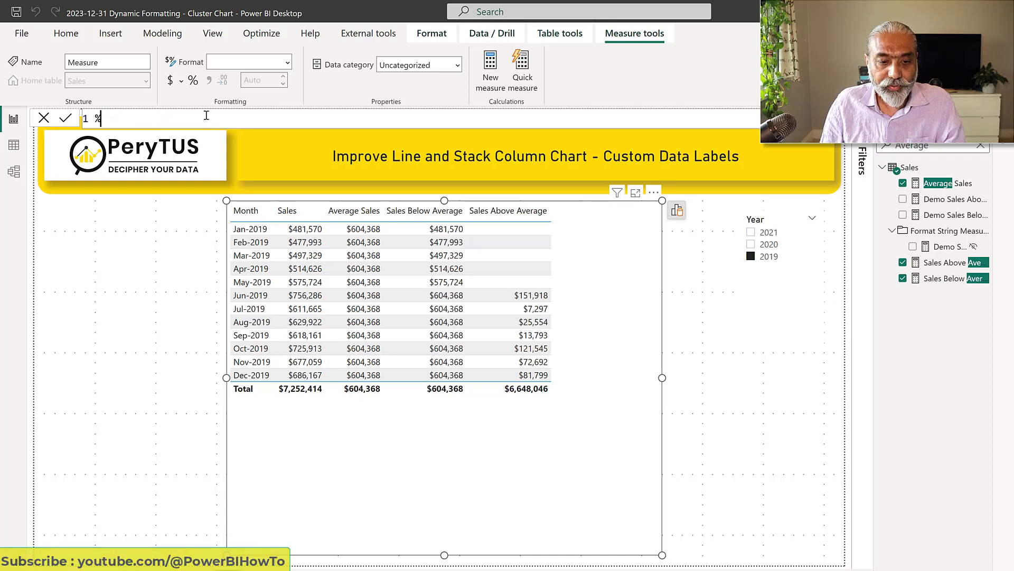
{"action": "type", "text": " Above Average = DIVIE"}
{"action": "key", "text": "BackSpace"}
{"action": "type", "text": "DE ( "}
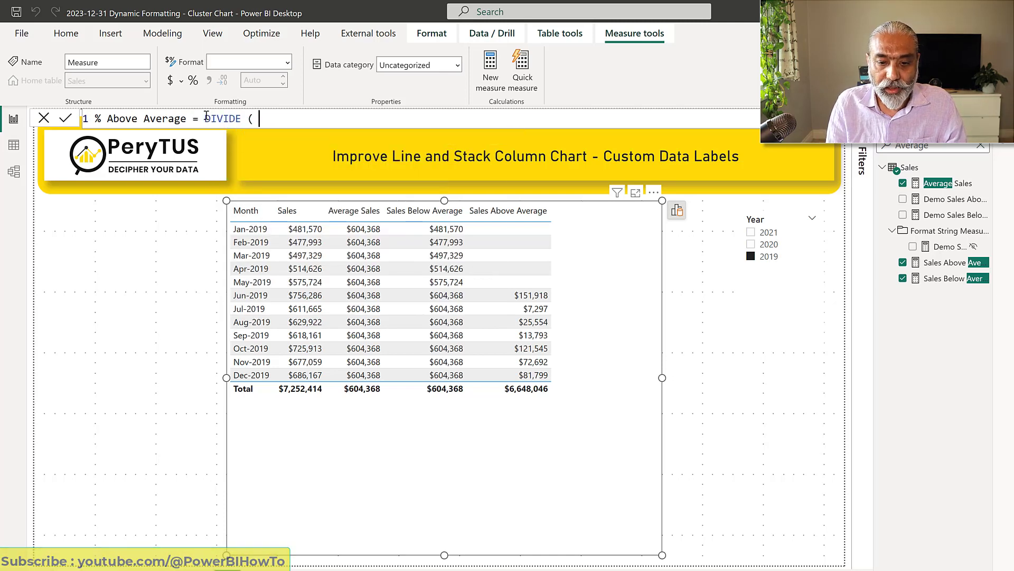
{"action": "type", "text": "[Sales"}
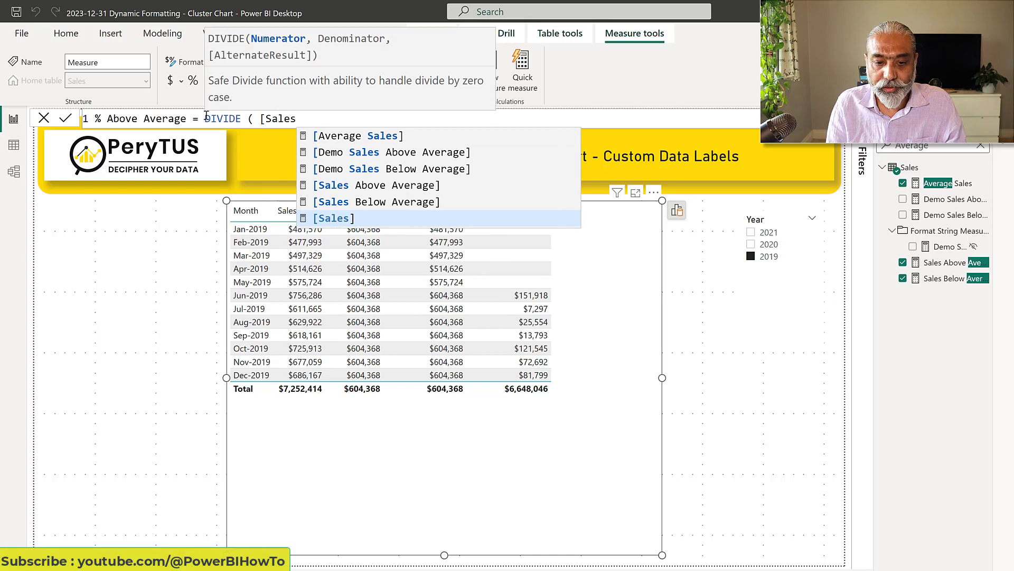
{"action": "key", "text": "Up"}
{"action": "key", "text": "Up"}
{"action": "key", "text": "Tab"}
{"action": "type", "text": ","}
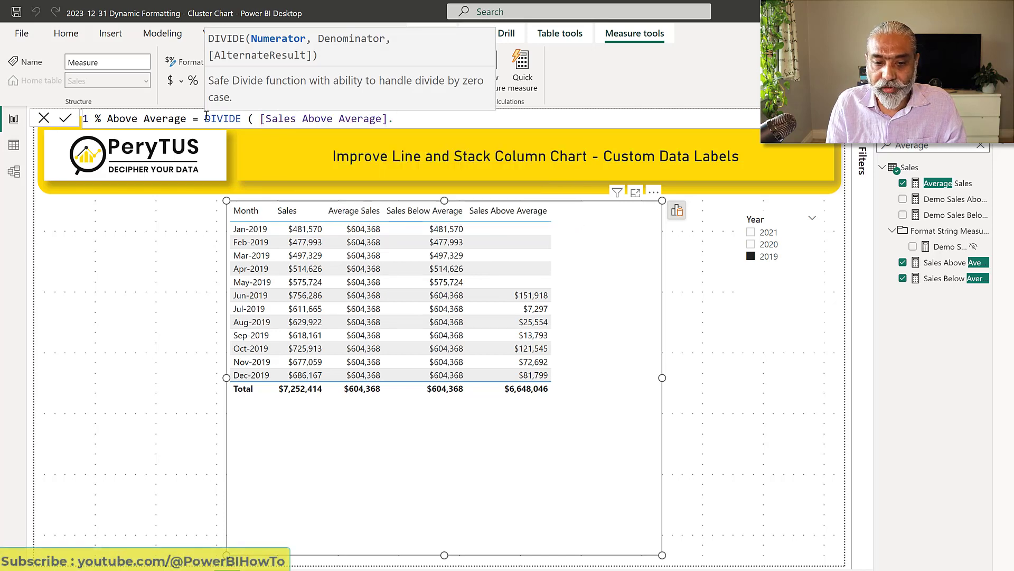
{"action": "type", "text": " [Sales"}
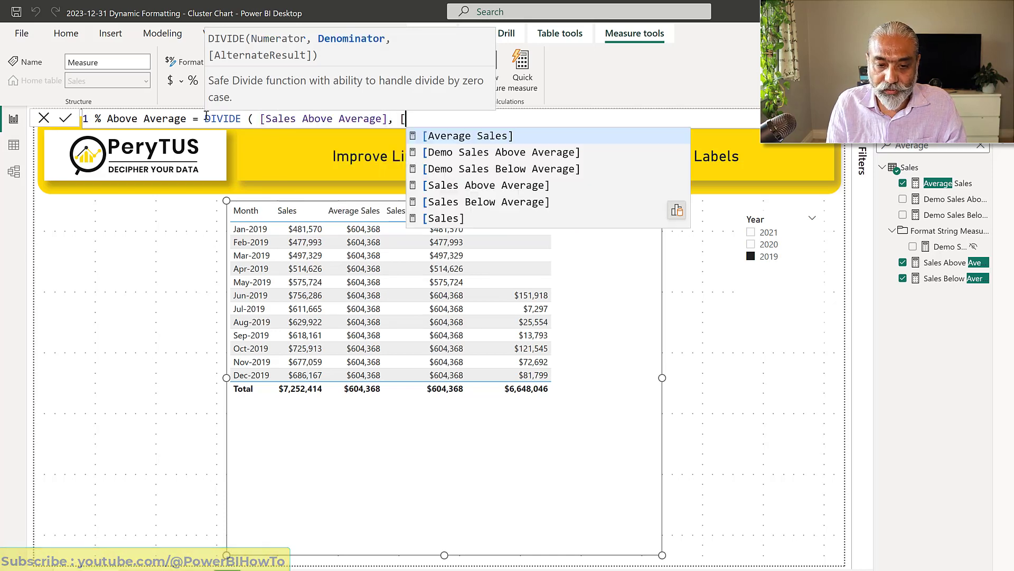
{"action": "key", "text": "Tab"}
{"action": "type", "text": ")"}
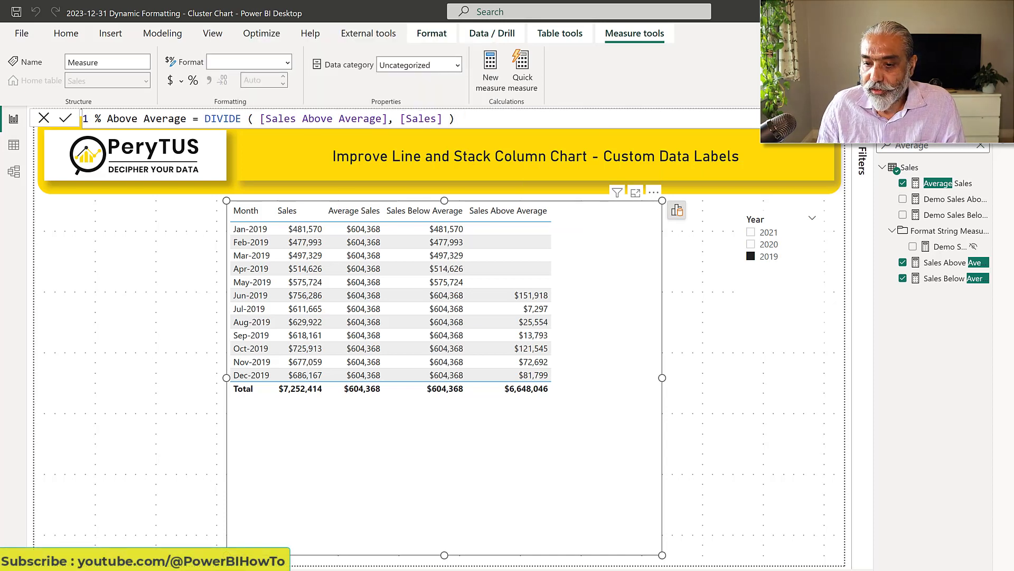
{"action": "key", "text": "Return"}
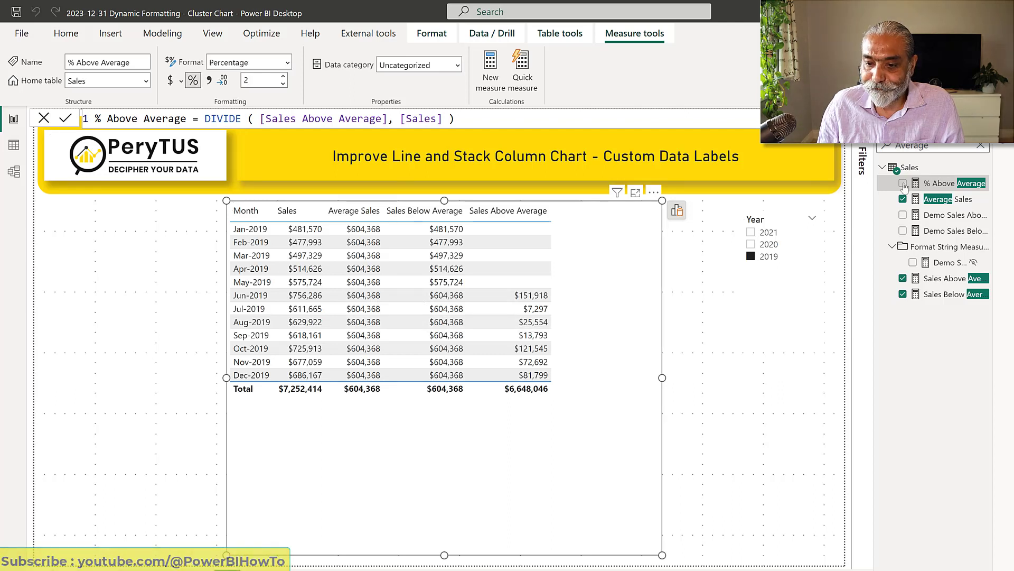
- Add % Above Average as a table column and shorten the table visual
{"action": "left_click", "coordinate": [903, 183]}
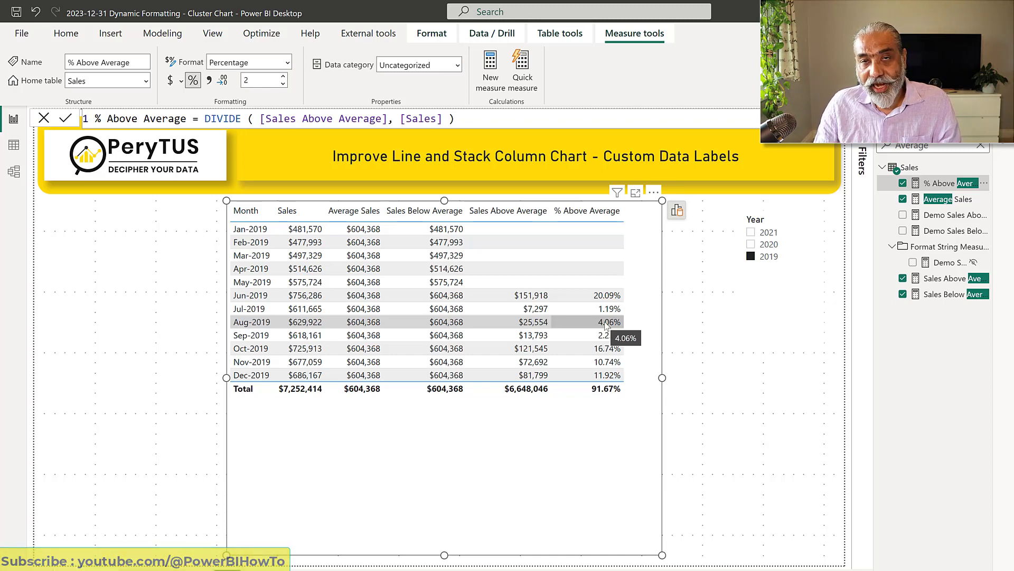
{"action": "key", "text": "ctrl+z"}
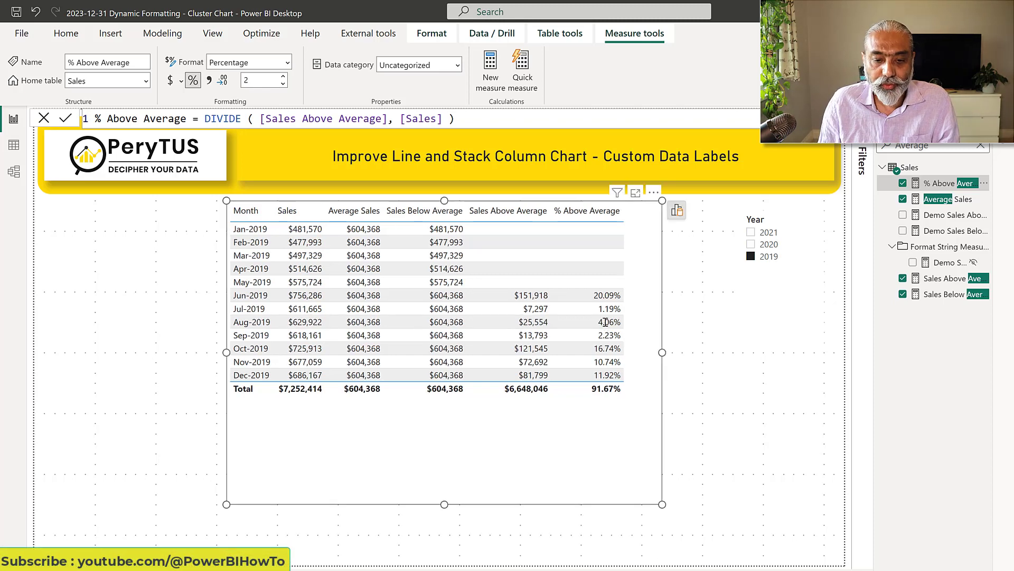
- Turn the table into a line and stacked column chart
{"action": "left_click", "coordinate": [678, 211]}
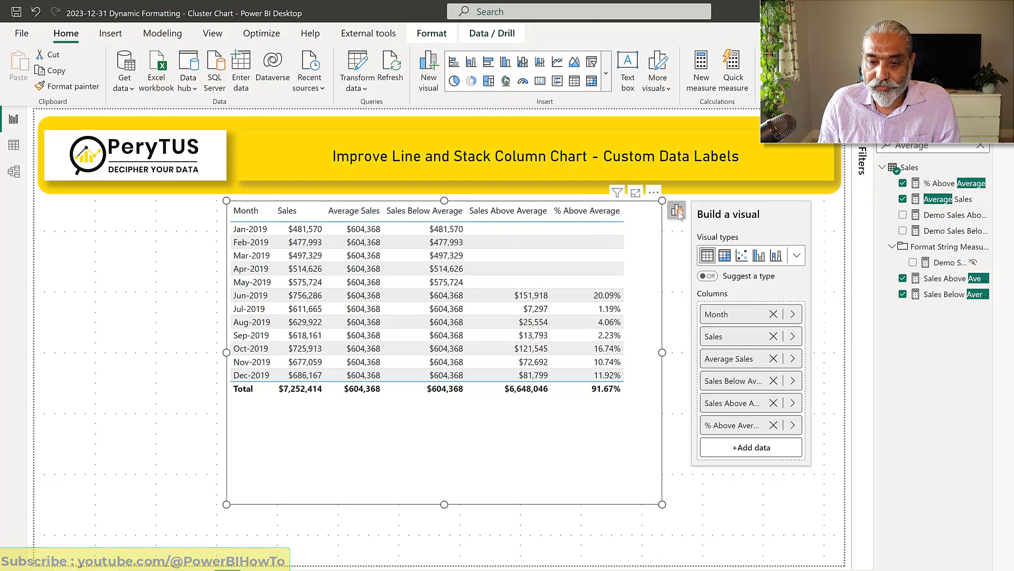
{"action": "left_click", "coordinate": [797, 257]}
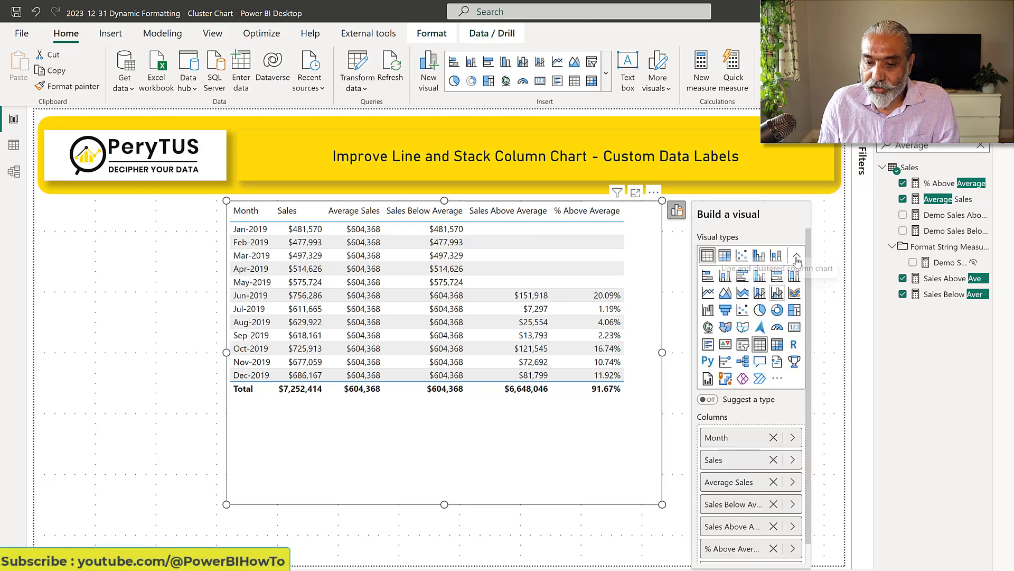
{"action": "left_click", "coordinate": [760, 292]}
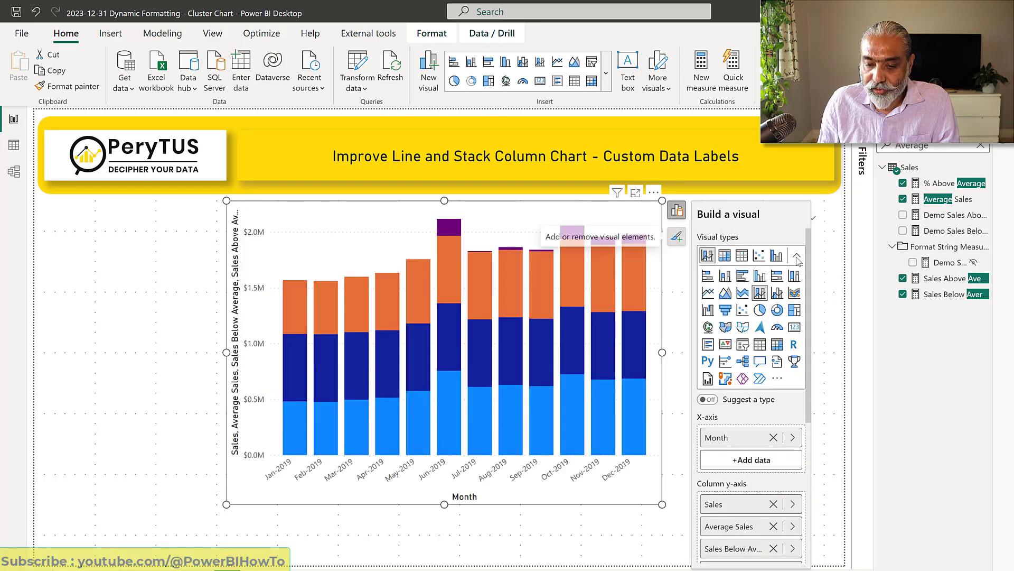
- Remove Sales, Average Sales and % Above Average from the chart's column values
{"action": "scroll", "coordinate": [797, 259], "scroll_direction": "down", "scroll_amount": 3}
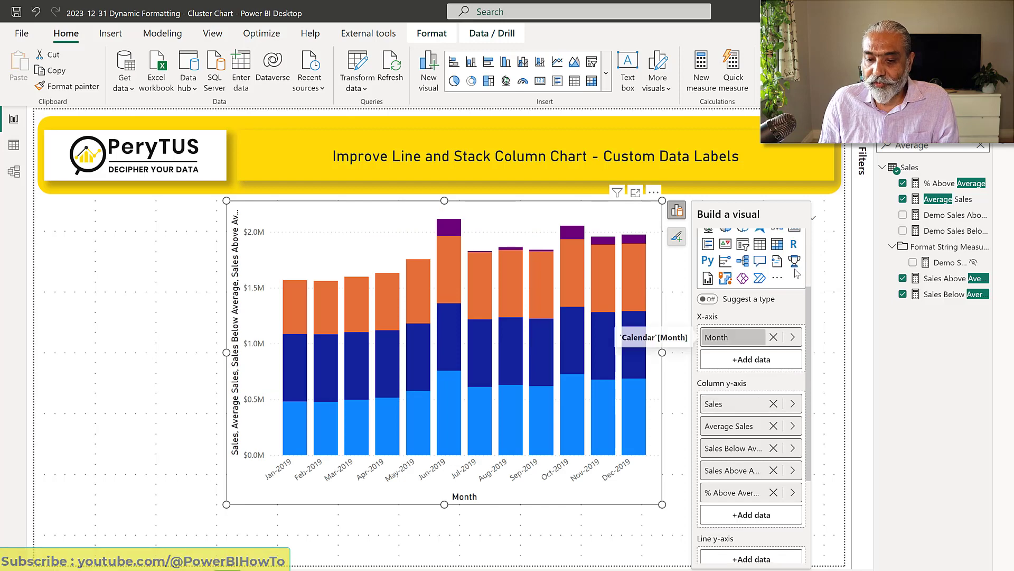
{"action": "left_click", "coordinate": [774, 404]}
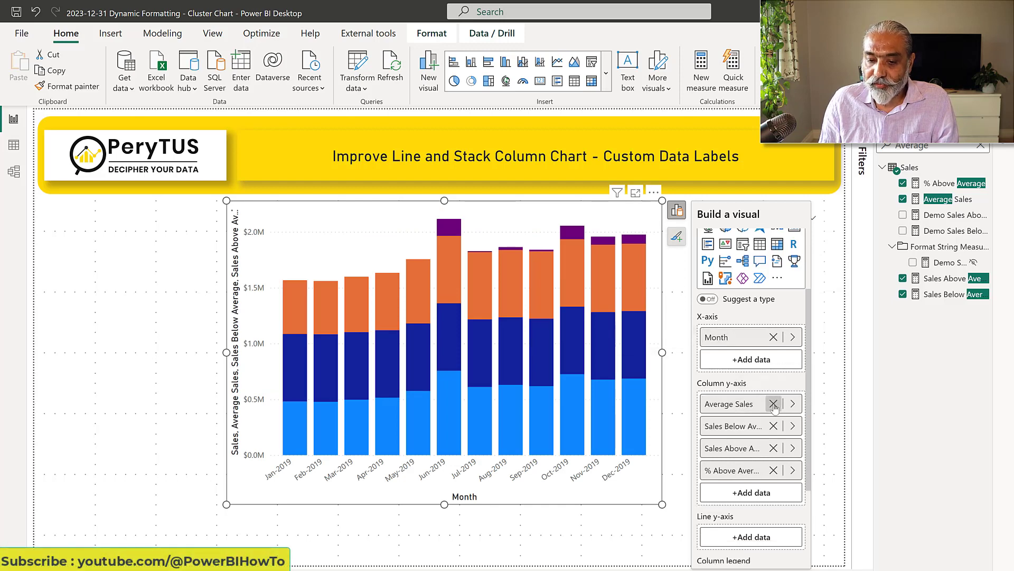
{"action": "left_click", "coordinate": [773, 403]}
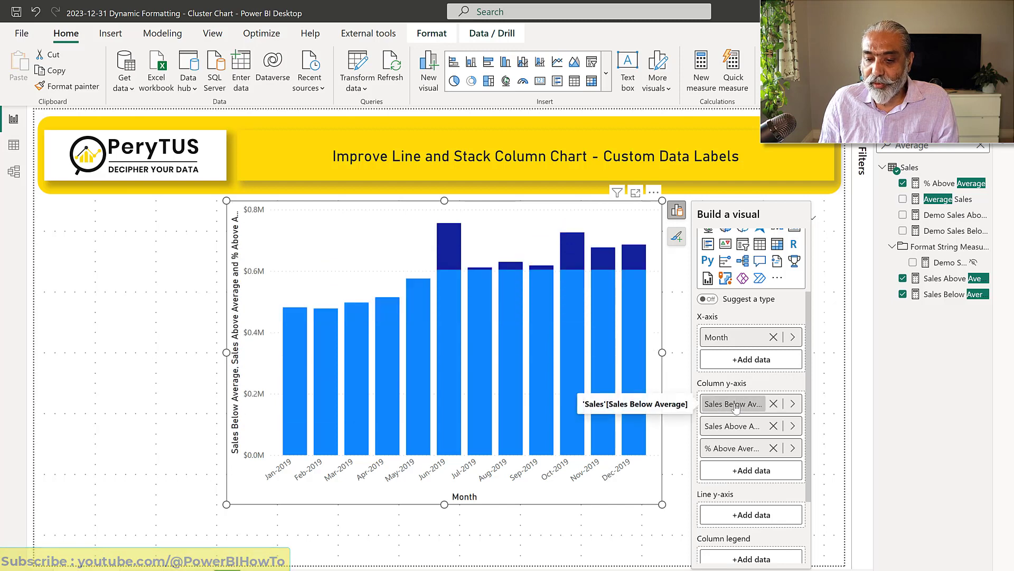
{"action": "left_click", "coordinate": [773, 448]}
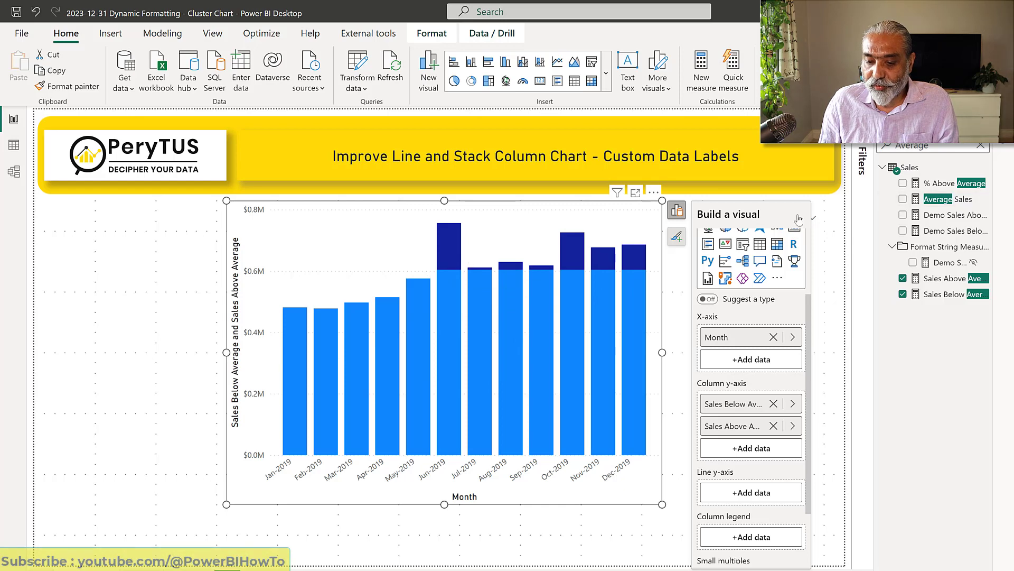
- Put Average Sales in the Line y-axis well and uncheck the chart's Data labels
{"action": "left_click_drag", "start_coordinate": [926, 203], "coordinate": [739, 497]}
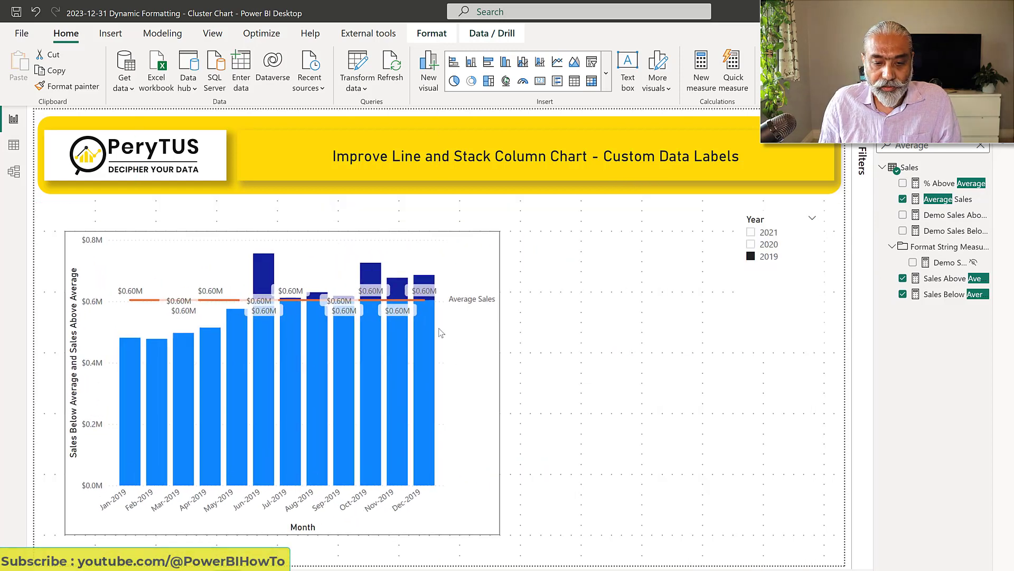
{"action": "left_click", "coordinate": [501, 383]}
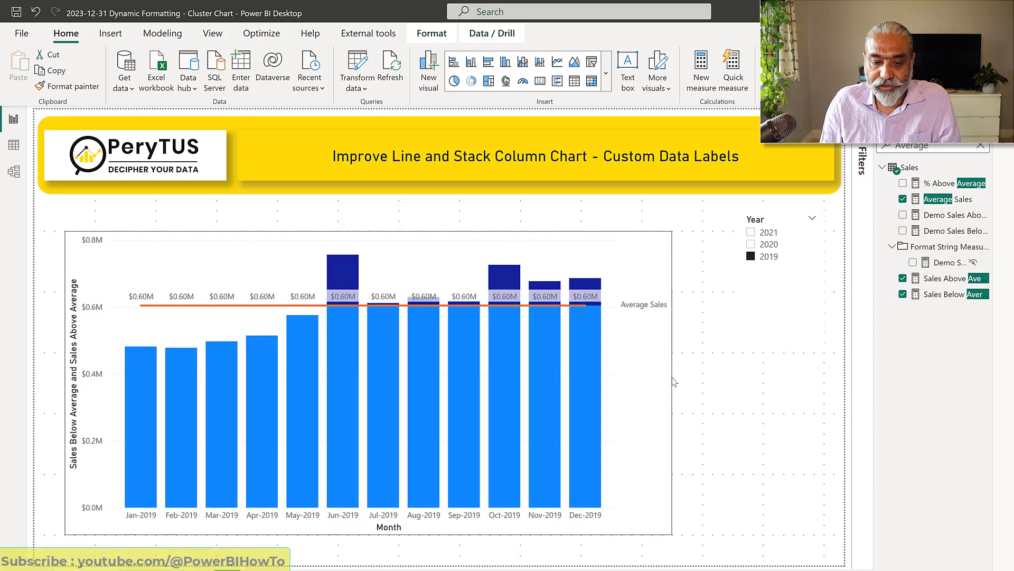
{"action": "left_click", "coordinate": [672, 378]}
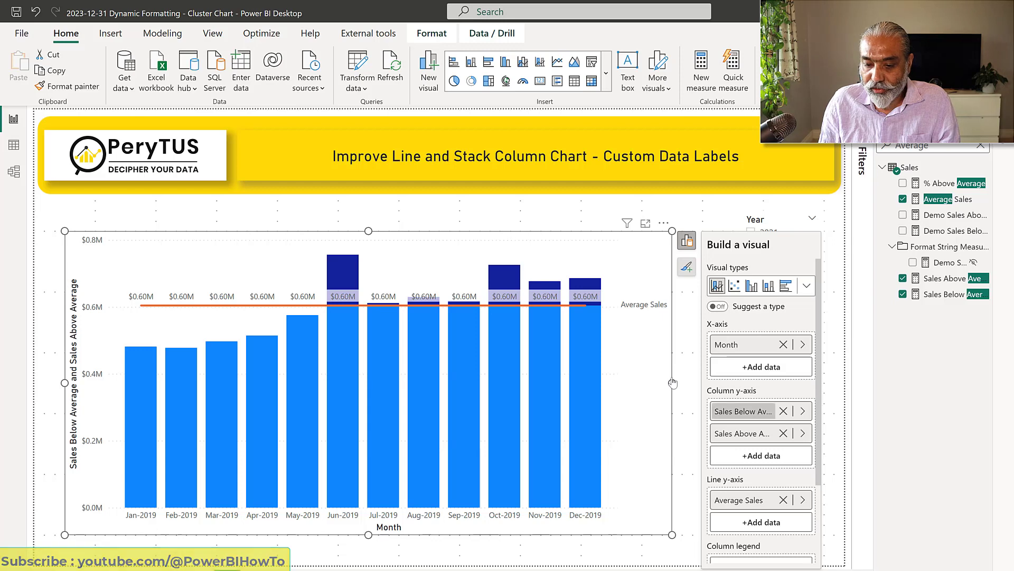
{"action": "left_click", "coordinate": [687, 268]}
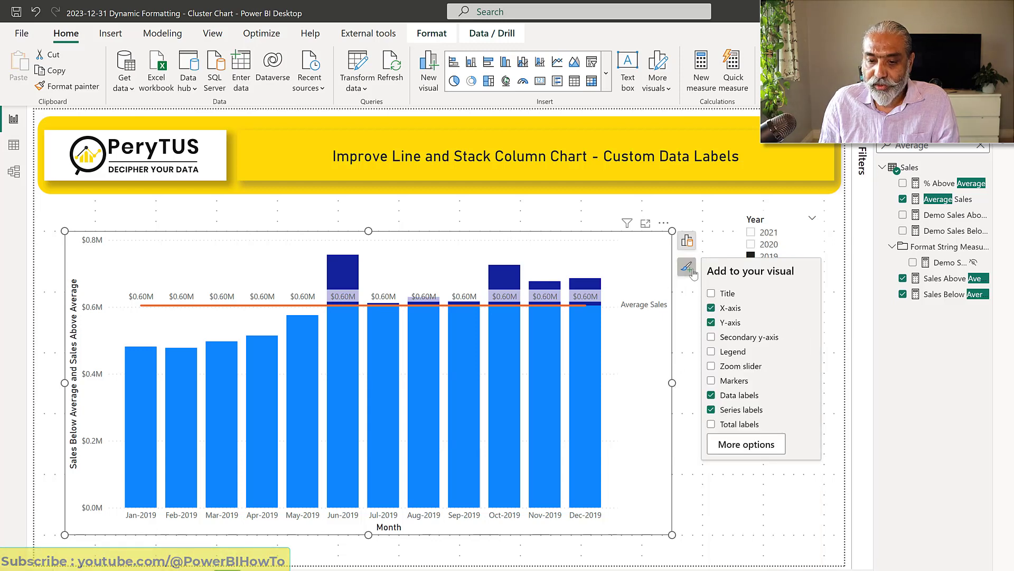
{"action": "left_click", "coordinate": [750, 401]}
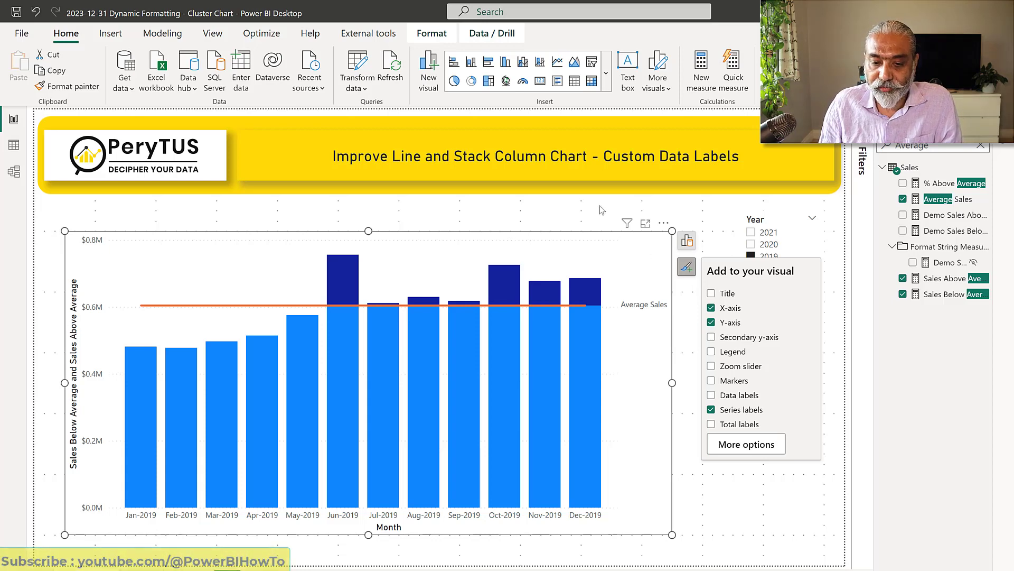
- Switch the Year slicer to 2021 and then to 2020, then reselect the chart
{"action": "left_click", "coordinate": [783, 254]}
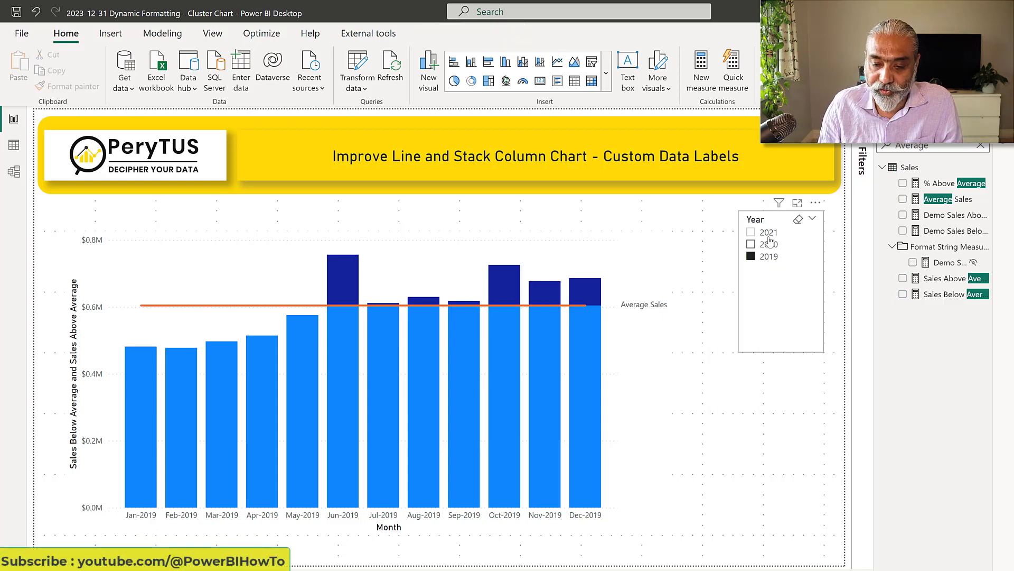
{"action": "left_click", "coordinate": [768, 237]}
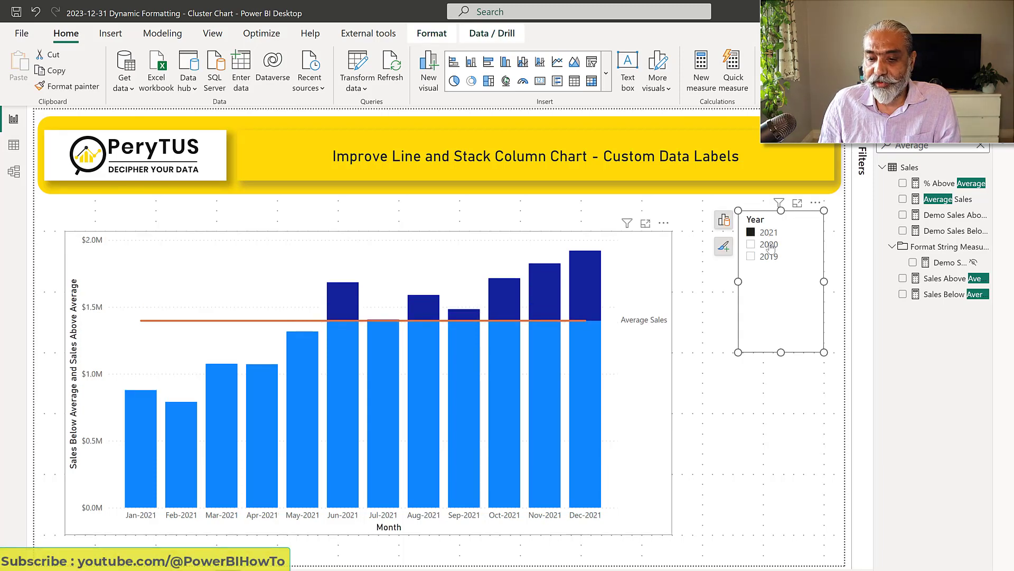
{"action": "left_click", "coordinate": [770, 247]}
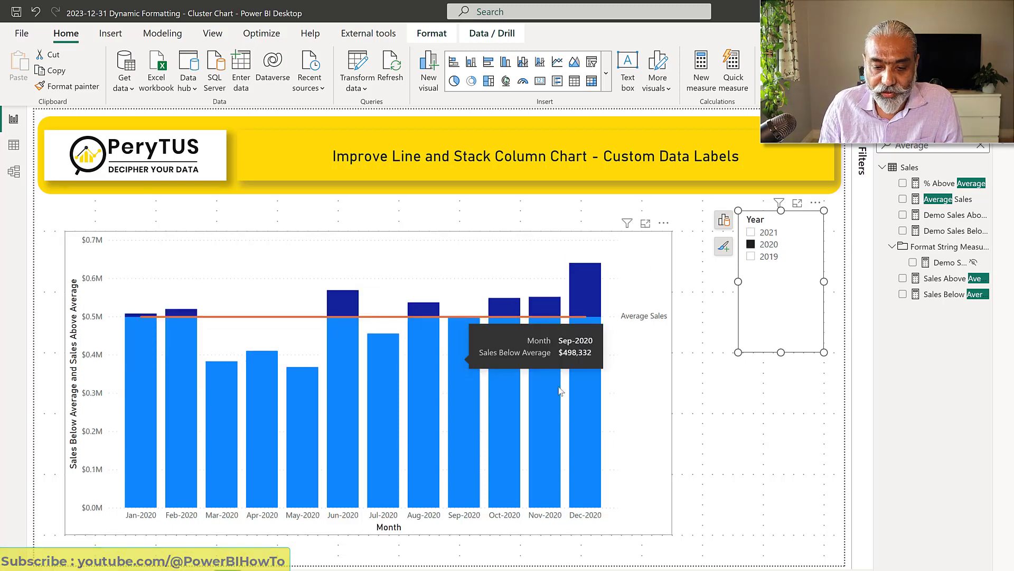
{"action": "left_click", "coordinate": [643, 415]}
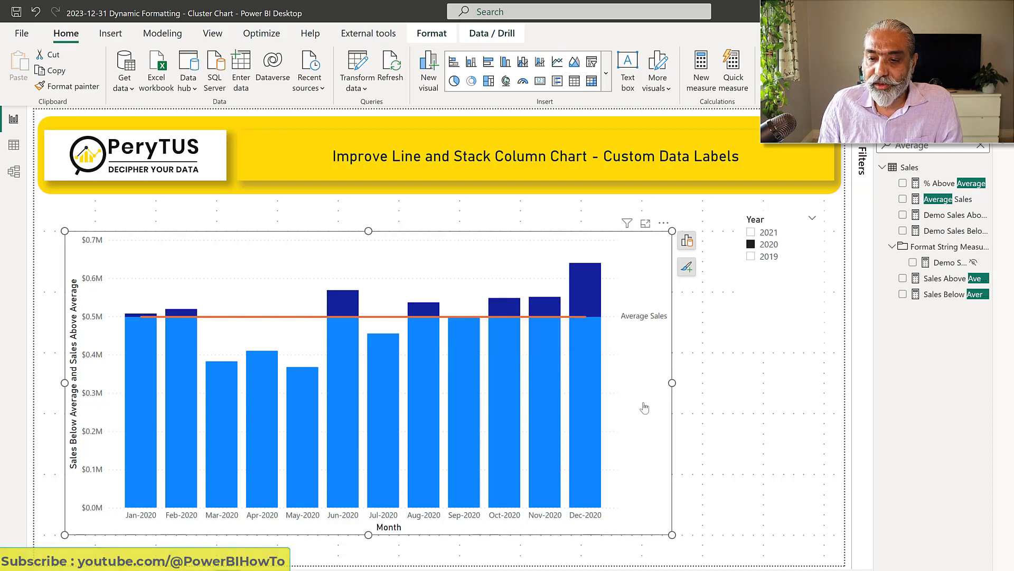
- Set the Sales Below Average column colour to light grey in the Columns colour settings
{"action": "left_click", "coordinate": [688, 267]}
{"action": "left_click", "coordinate": [753, 446]}
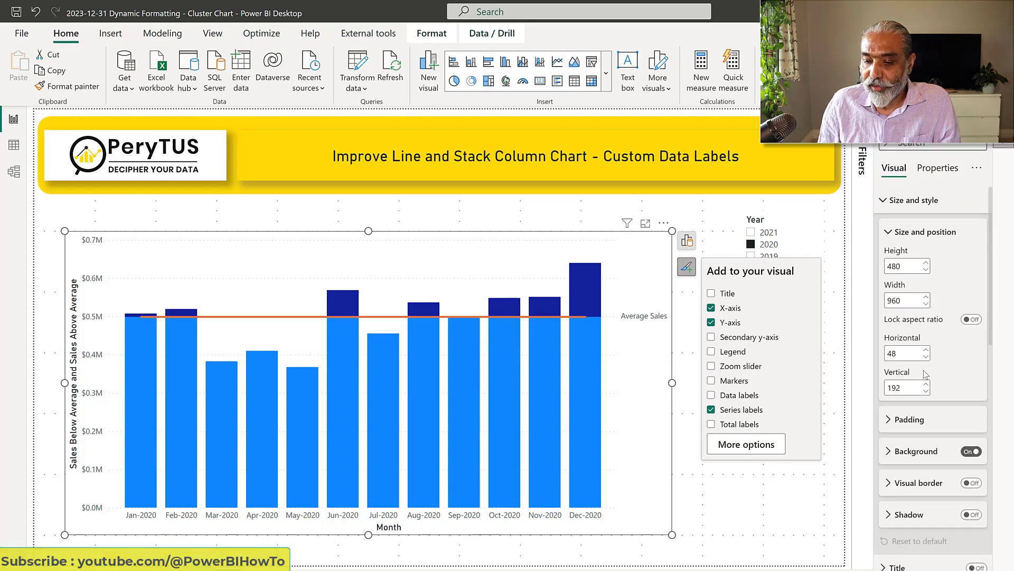
{"action": "scroll", "coordinate": [920, 376], "scroll_direction": "down", "scroll_amount": 5}
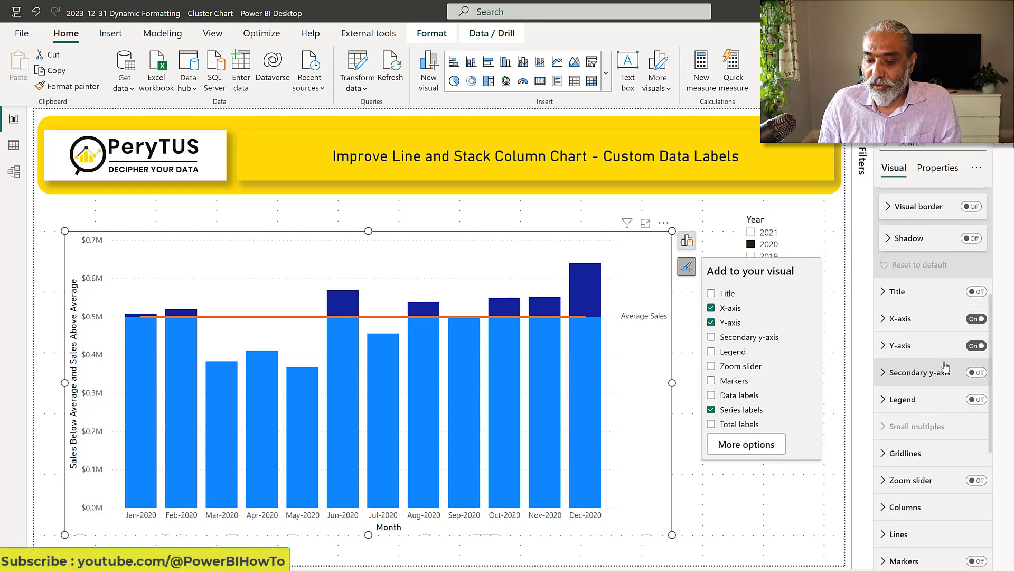
{"action": "scroll", "coordinate": [945, 365], "scroll_direction": "down", "scroll_amount": 3}
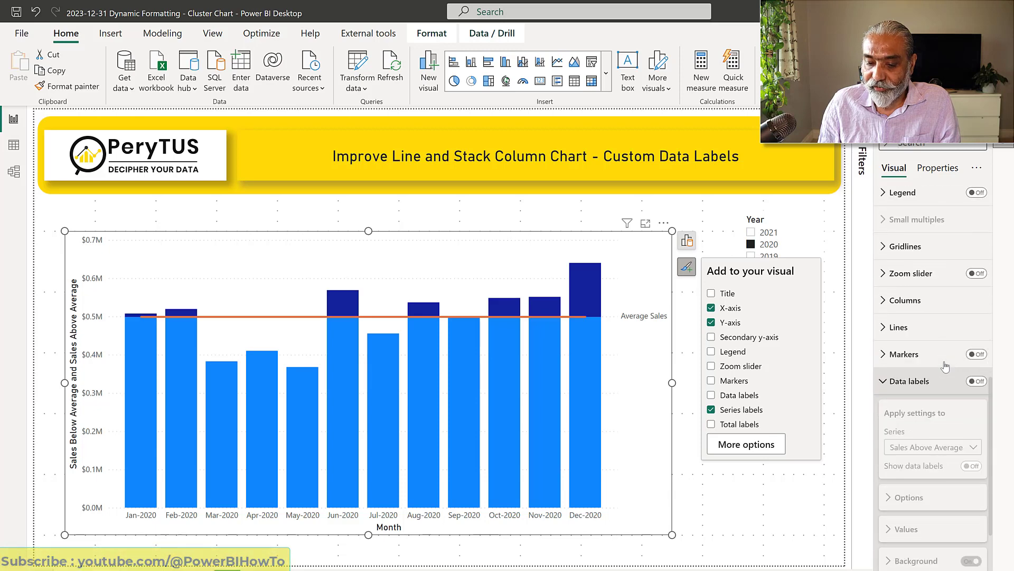
{"action": "scroll", "coordinate": [945, 365], "scroll_direction": "down", "scroll_amount": 3}
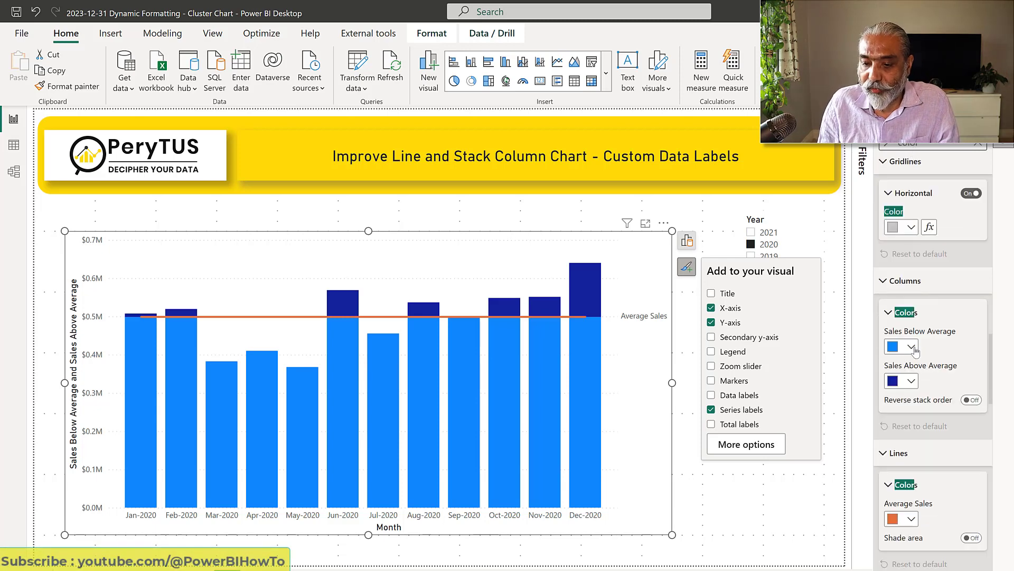
{"action": "left_click", "coordinate": [912, 348]}
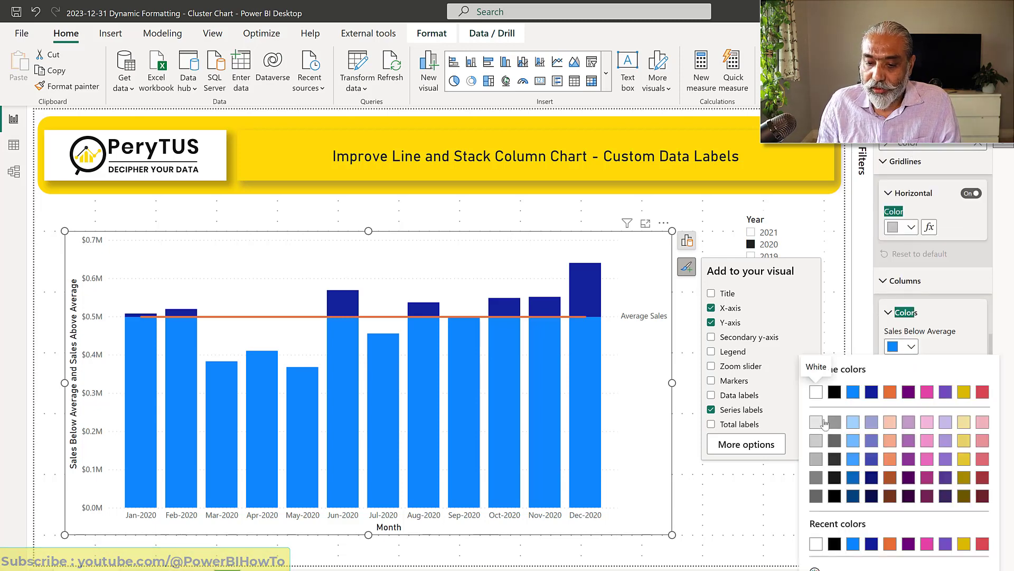
{"action": "key", "text": "Escape"}
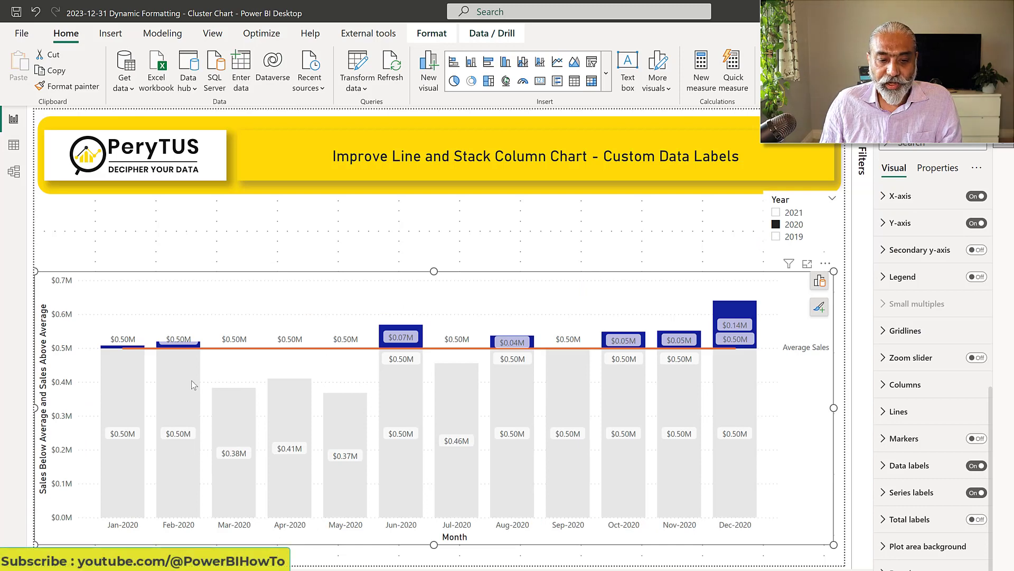
- Bring data labels back onto the columns, showing $0.50M per column
{"action": "mouse_move", "coordinate": [191, 384]}
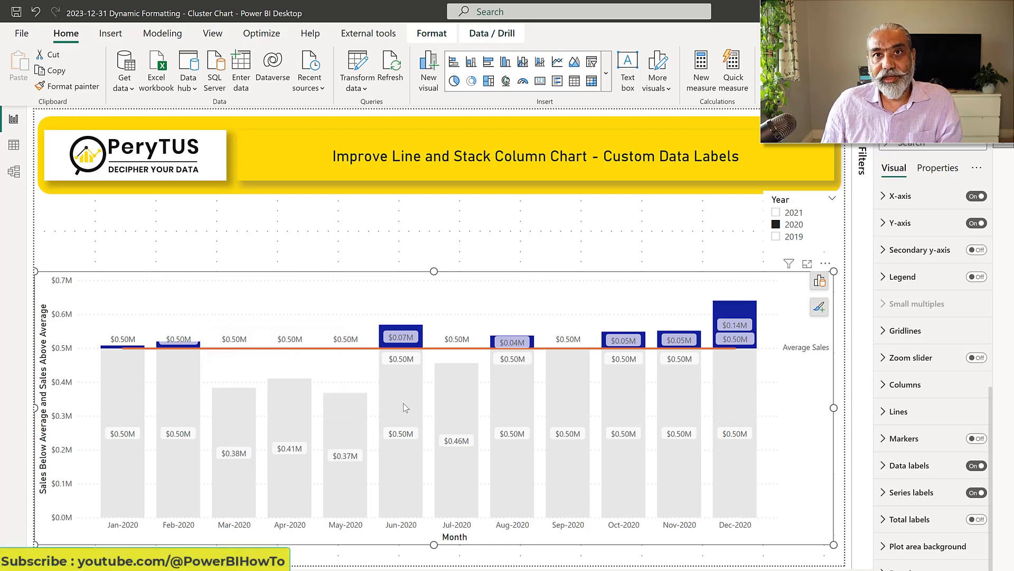
{"action": "mouse_move", "coordinate": [404, 406]}
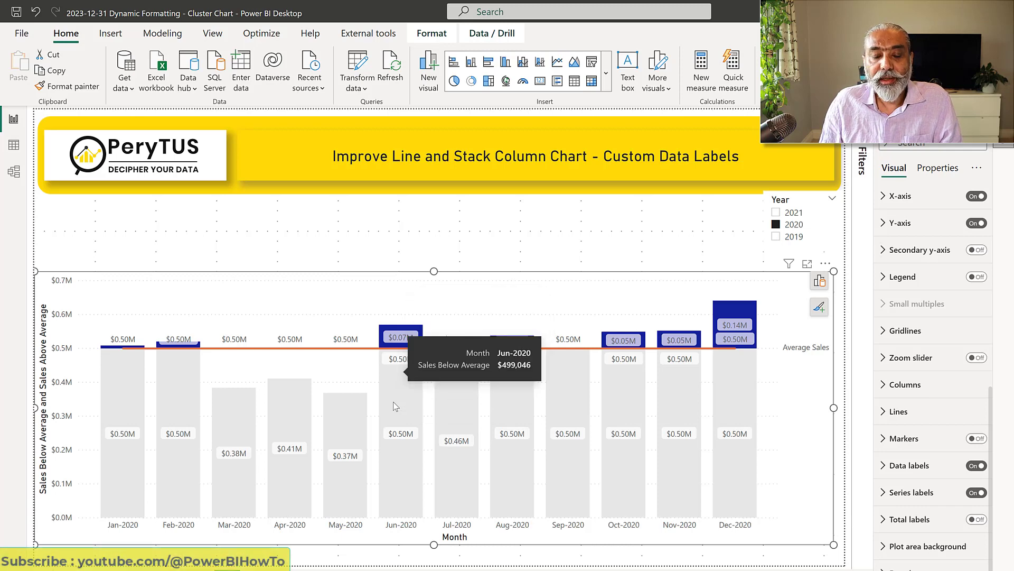
{"action": "left_click", "coordinate": [820, 281]}
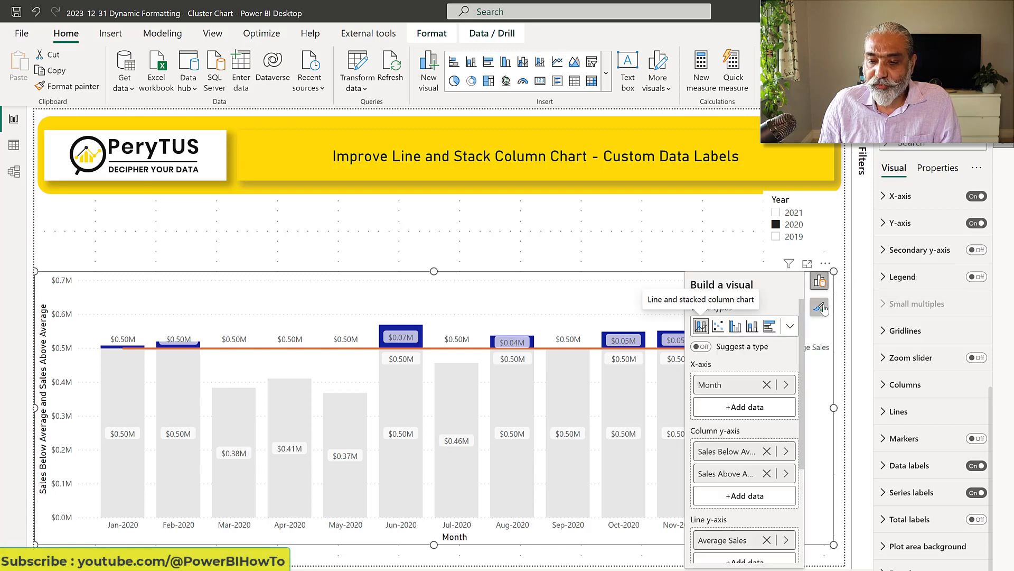
- Check Total labels for the stacked columns and switch the per-column Data labels off
{"action": "left_click", "coordinate": [821, 306]}
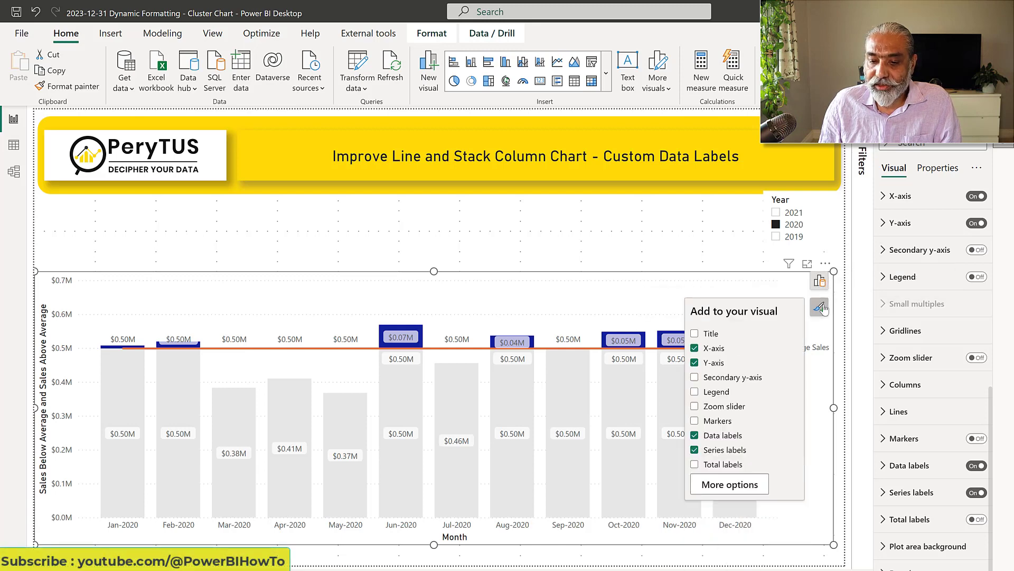
{"action": "left_click", "coordinate": [711, 465]}
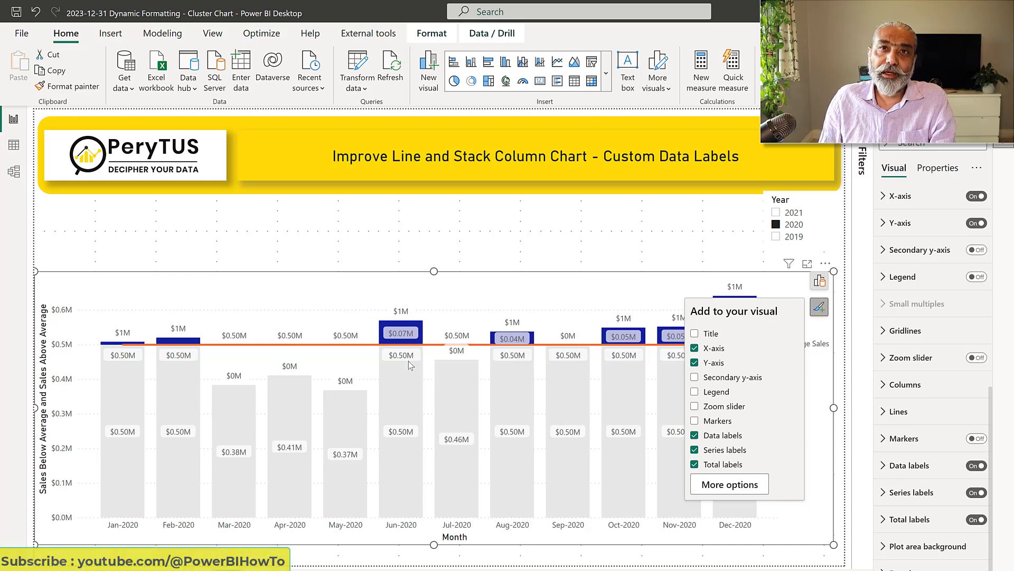
{"action": "mouse_move", "coordinate": [409, 366]}
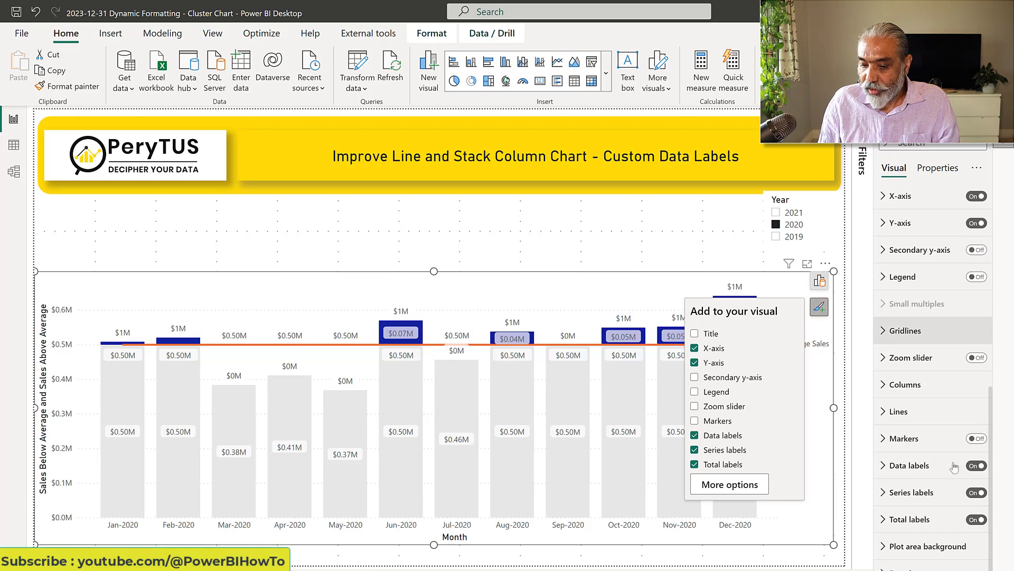
{"action": "left_click", "coordinate": [975, 466]}
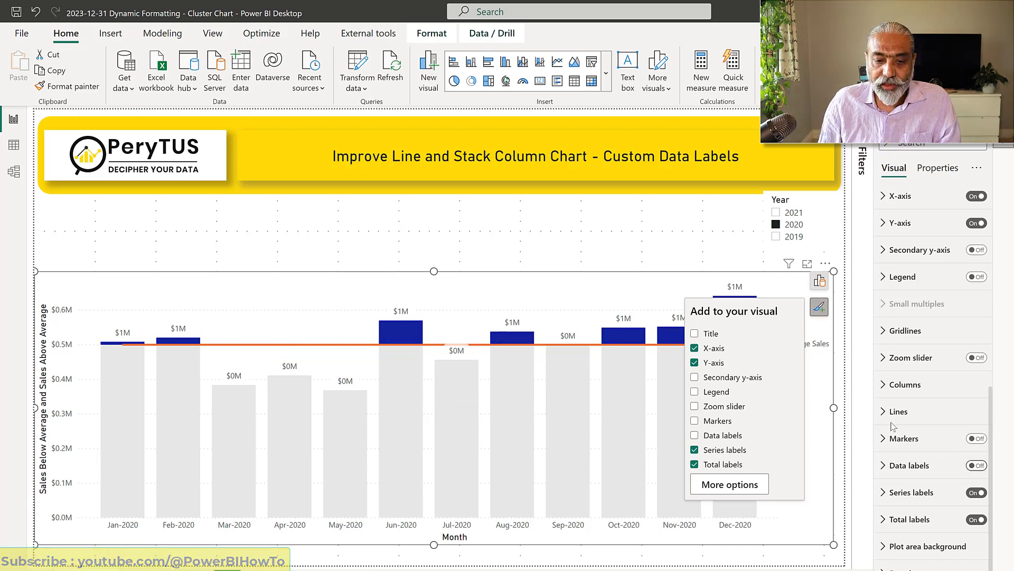
{"action": "left_click", "coordinate": [518, 231]}
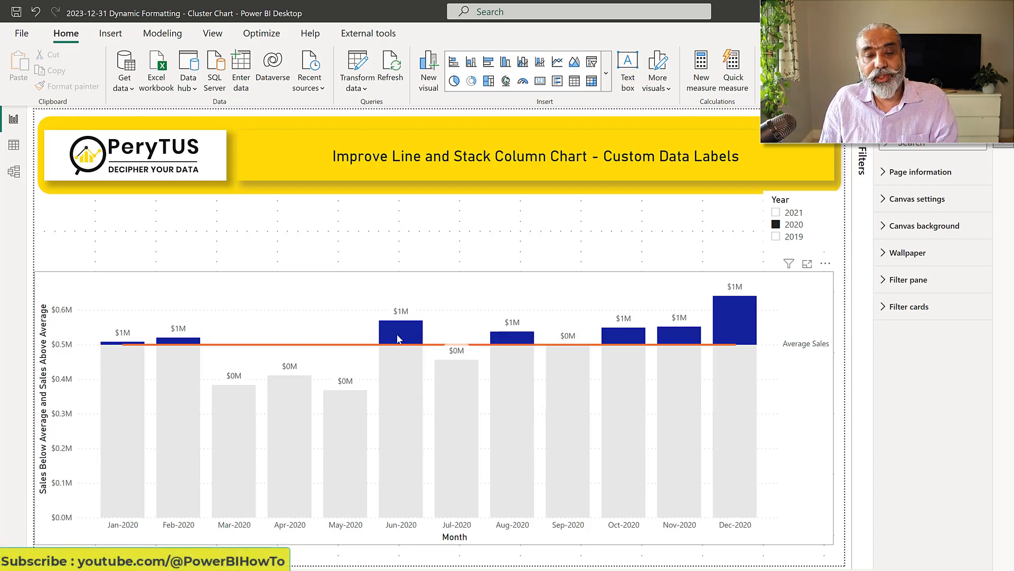
- Reopen the Data pane to list the Sales table's measures
{"action": "mouse_move", "coordinate": [398, 338]}
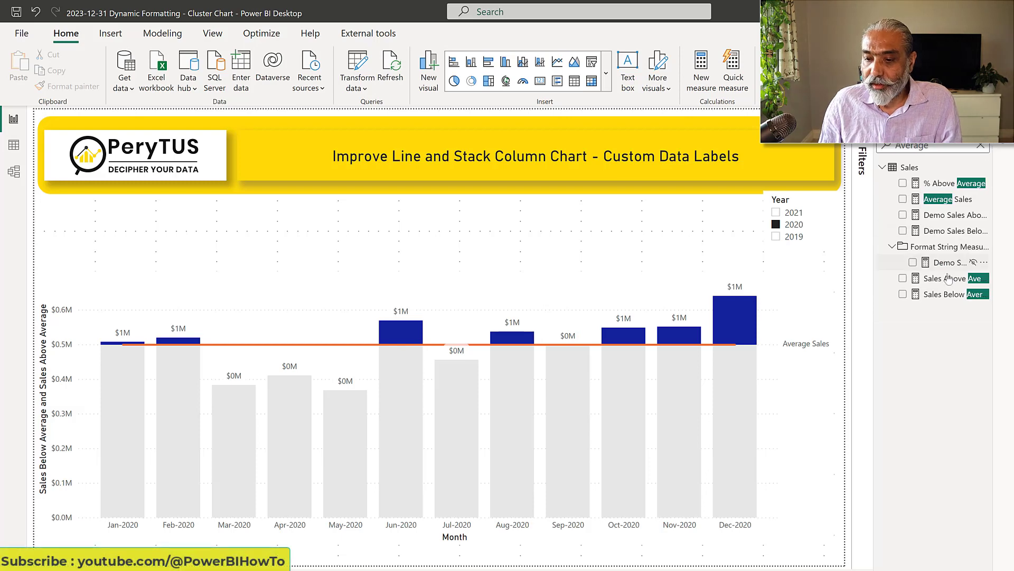
- Give Sales Above Average a Dynamic format, replacing the currency string with the DIVIDE/FORMAT "Percent" ▲ expression
{"action": "left_click", "coordinate": [946, 279]}
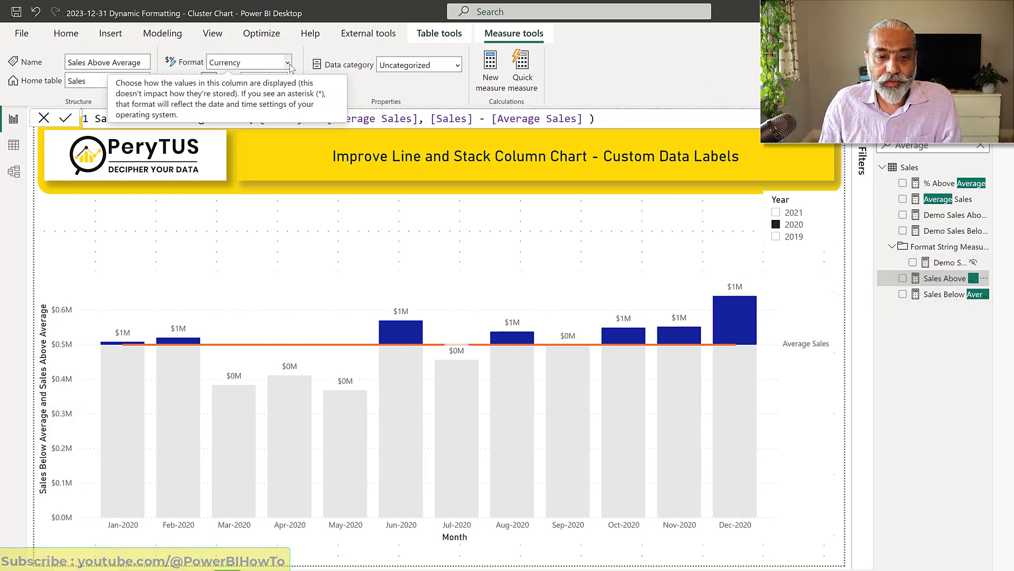
{"action": "left_click", "coordinate": [248, 63]}
{"action": "left_click", "coordinate": [287, 62]}
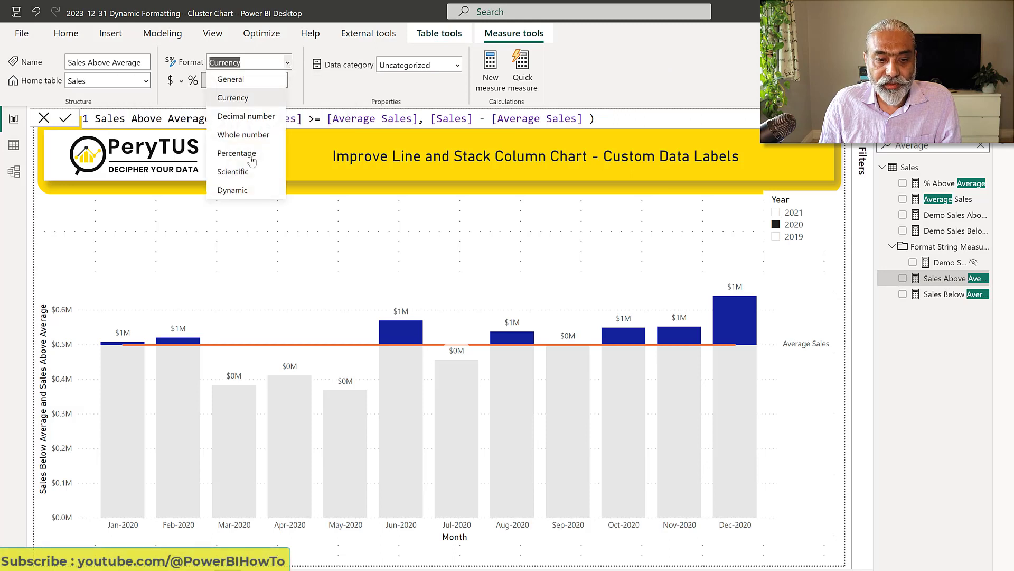
{"action": "left_click", "coordinate": [238, 194]}
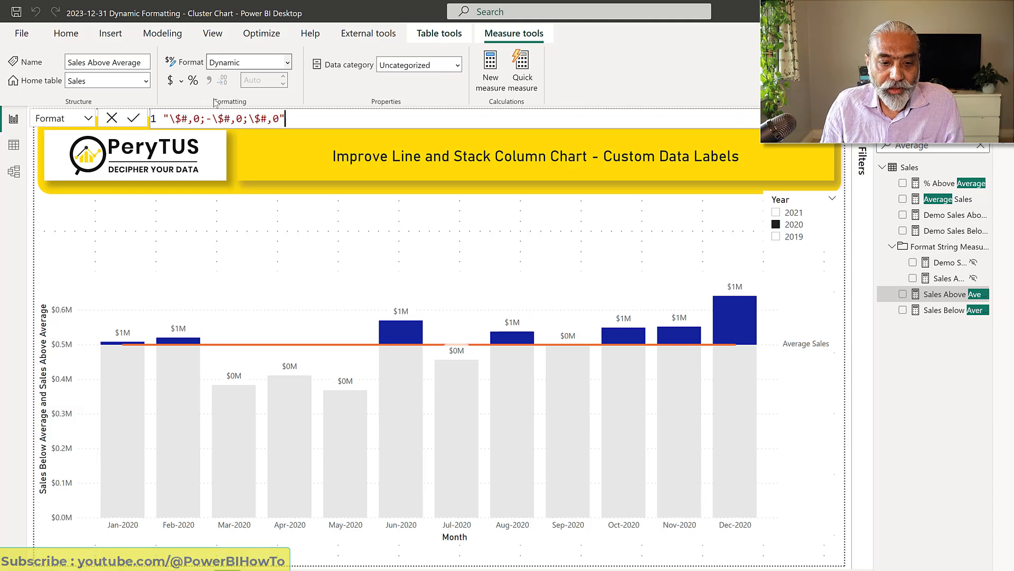
{"action": "key", "text": "shift+Left"}
{"action": "key", "text": "shift+Left"}
{"action": "key", "text": "shift+Left"}
{"action": "key", "text": "shift+Left"}
{"action": "key", "text": "shift+Left"}
{"action": "key", "text": "shift+Left"}
{"action": "key", "text": "shift+Left"}
{"action": "key", "text": "shift+Left"}
{"action": "key", "text": "shift+Left"}
{"action": "key", "text": "shift+Left"}
{"action": "key", "text": "shift+Left"}
{"action": "key", "text": "shift+Left"}
{"action": "key", "text": "shift+Left"}
{"action": "key", "text": "shift+Left"}
{"action": "key", "text": "shift+Left"}
{"action": "key", "text": "shift+Left"}
{"action": "key", "text": "shift+Left"}
{"action": "key", "text": "shift+Left"}
{"action": "key", "text": "shift+Left"}
{"action": "key", "text": "shift+Left"}
{"action": "key", "text": "Delete"}
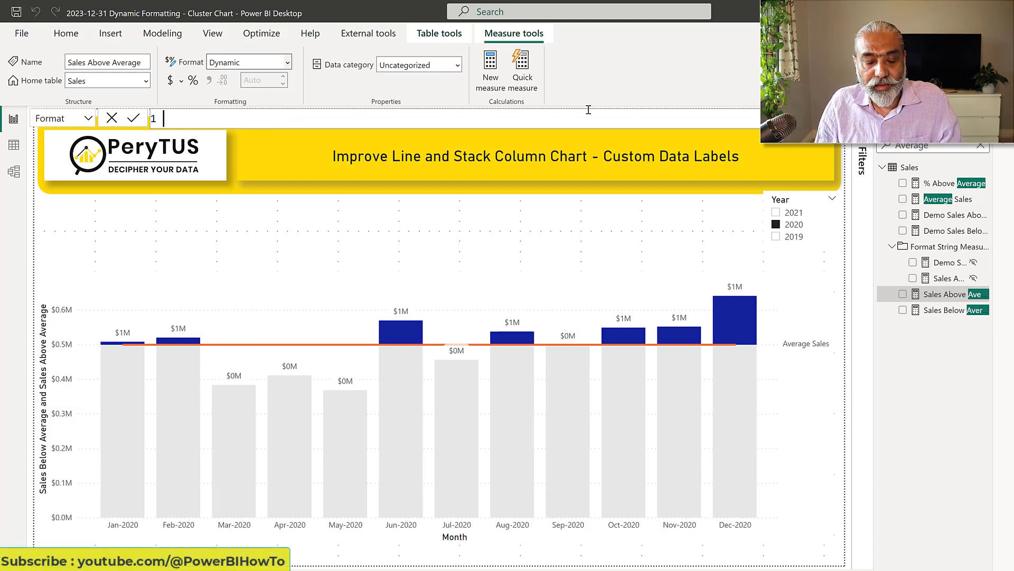
{"action": "left_click", "coordinate": [589, 114]}
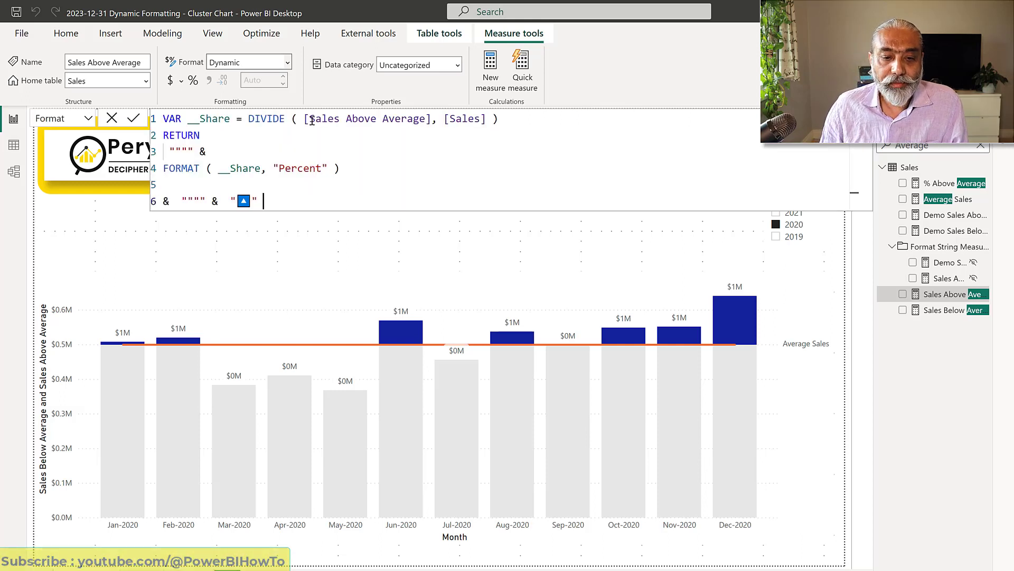
- Join the FORMAT and ▲ icon lines onto line 3 of the format expression and commit it
{"action": "left_click_drag", "start_coordinate": [311, 120], "coordinate": [420, 119]}
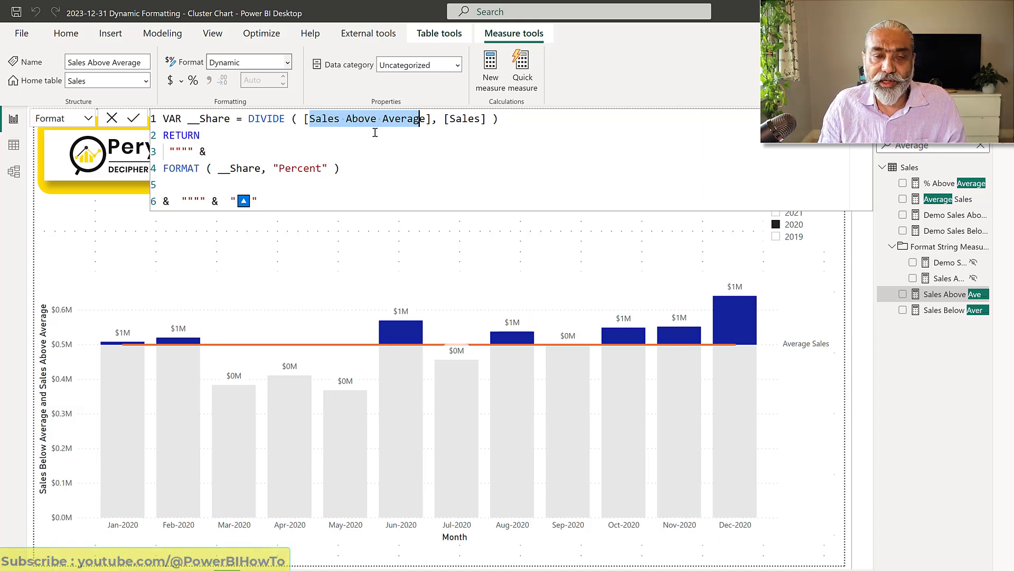
{"action": "left_click", "coordinate": [294, 126]}
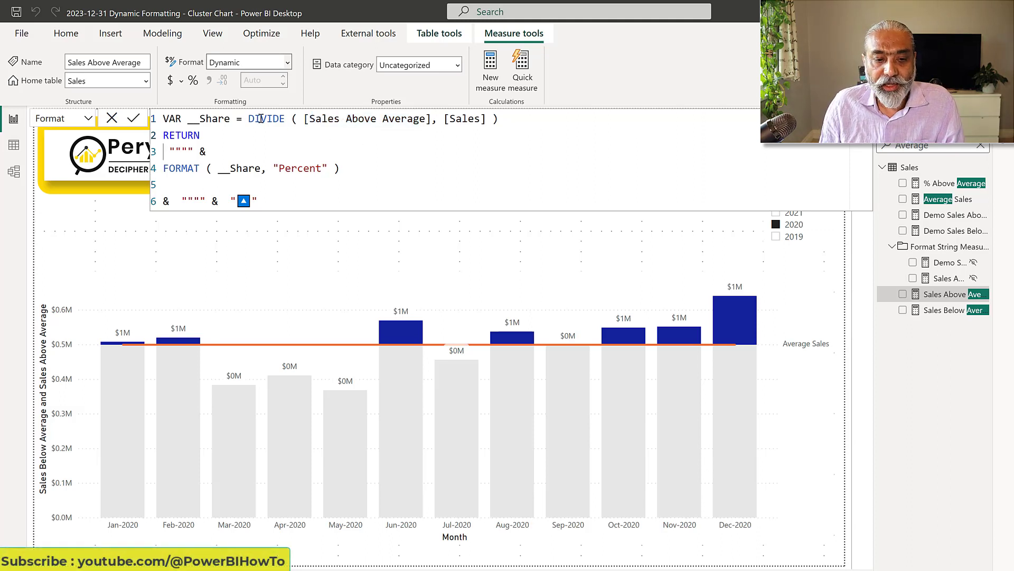
{"action": "left_click", "coordinate": [220, 150]}
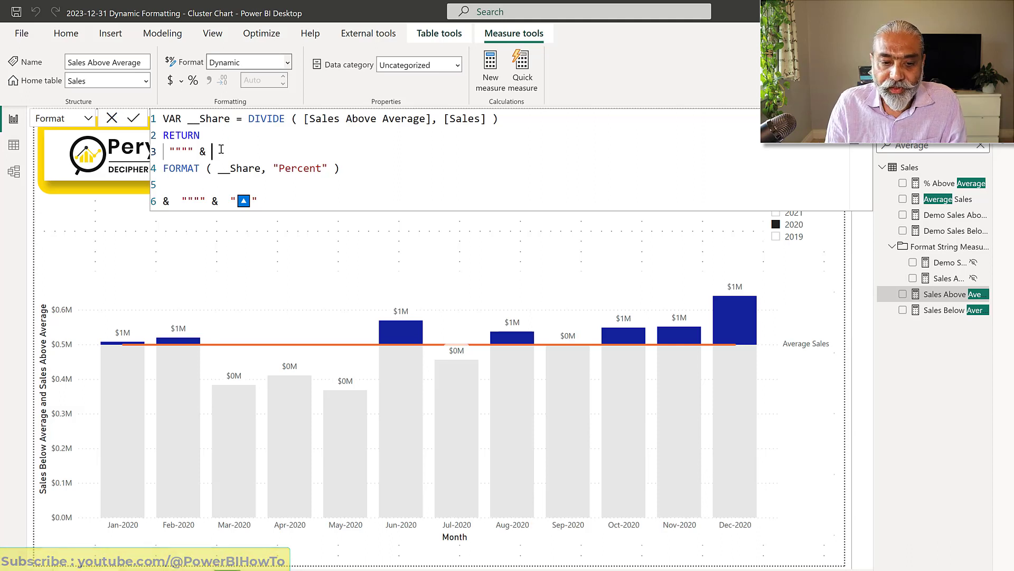
{"action": "key", "text": "Delete"}
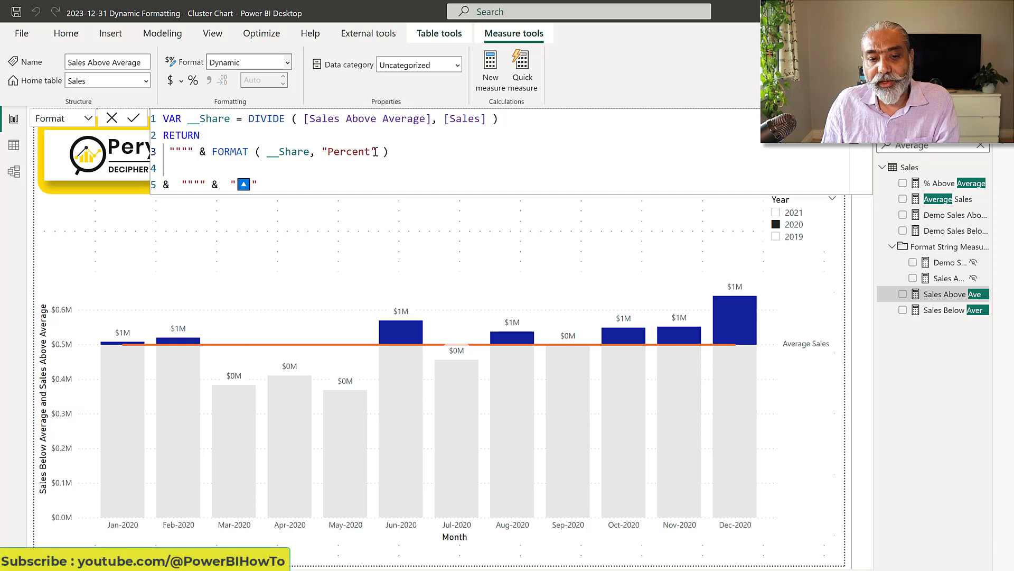
{"action": "left_click", "coordinate": [420, 152]}
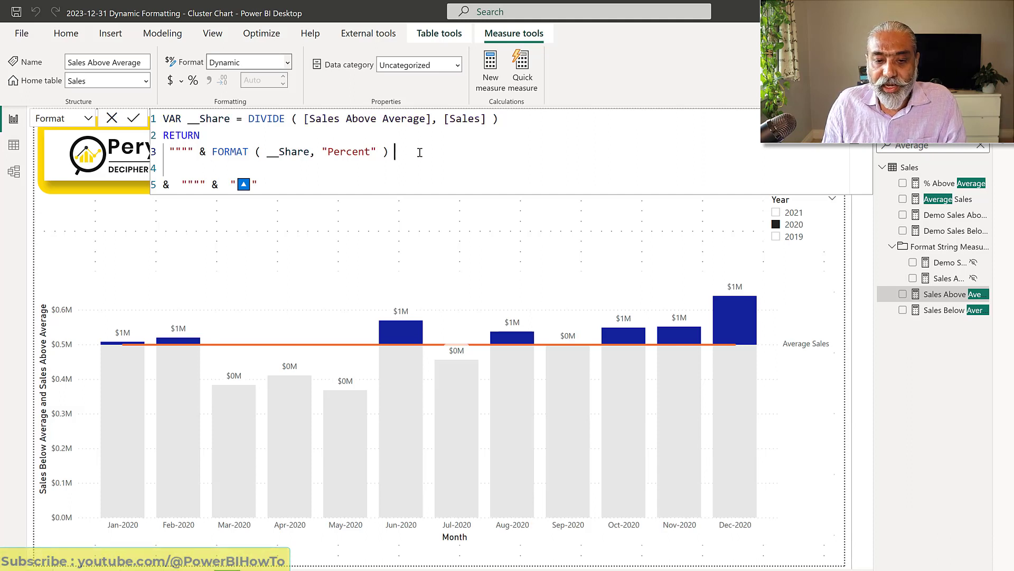
{"action": "key", "text": "Delete"}
{"action": "key", "text": "Delete"}
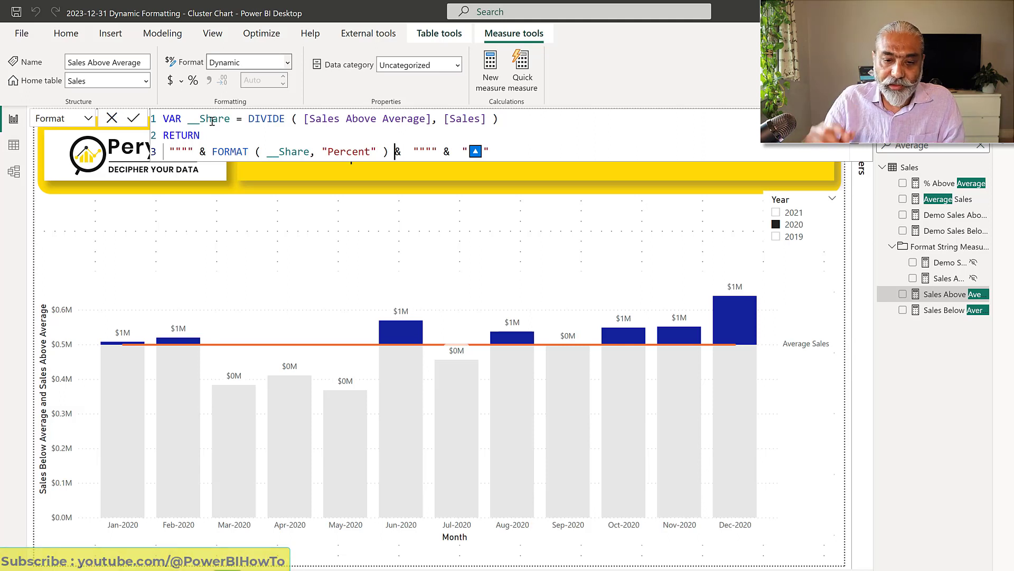
{"action": "left_click", "coordinate": [478, 152]}
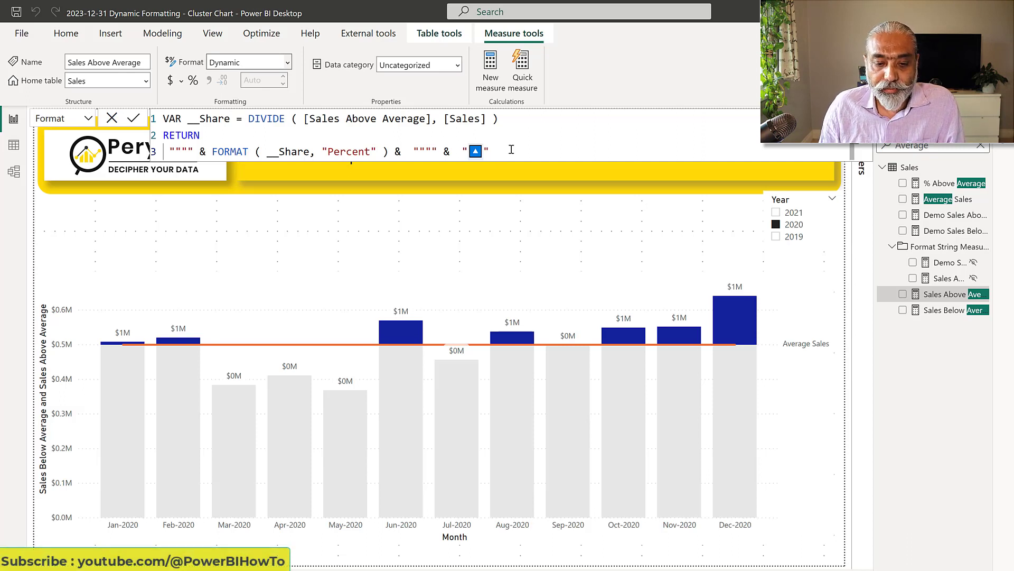
{"action": "left_click", "coordinate": [132, 120]}
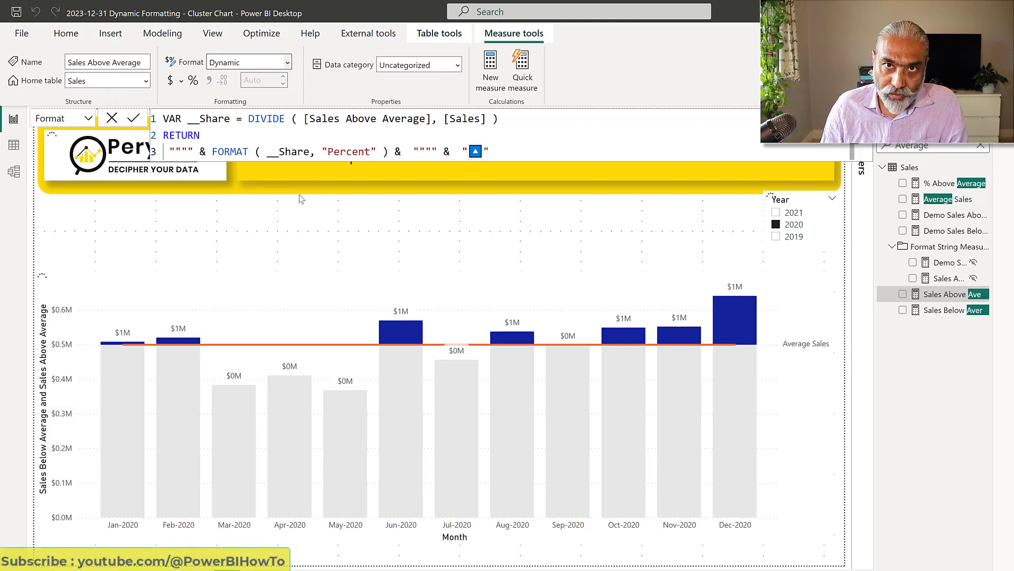
{"action": "left_click", "coordinate": [306, 263]}
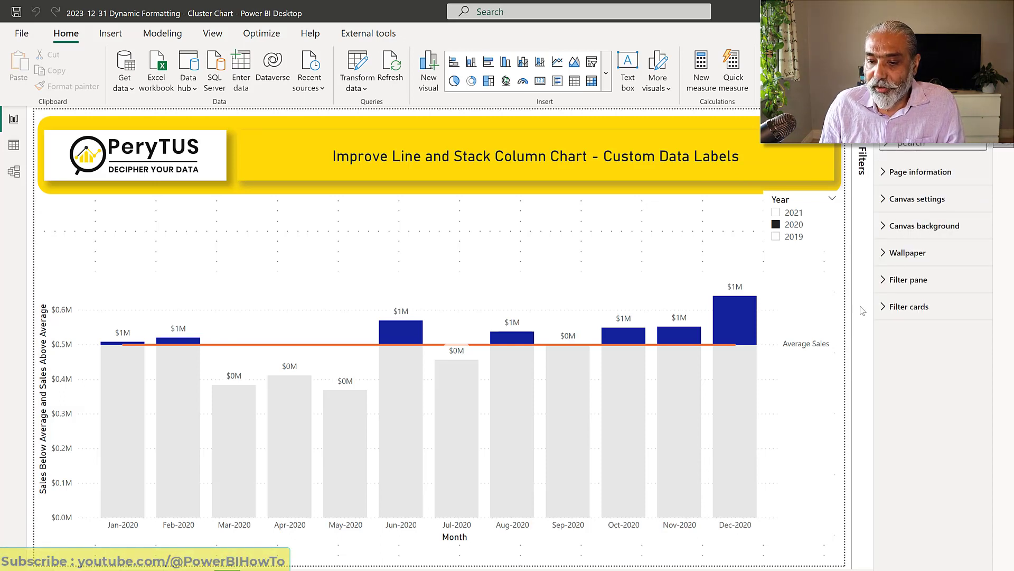
- Select the chart, switch its Data labels On, and expand the Data labels section
{"action": "left_click", "coordinate": [794, 392]}
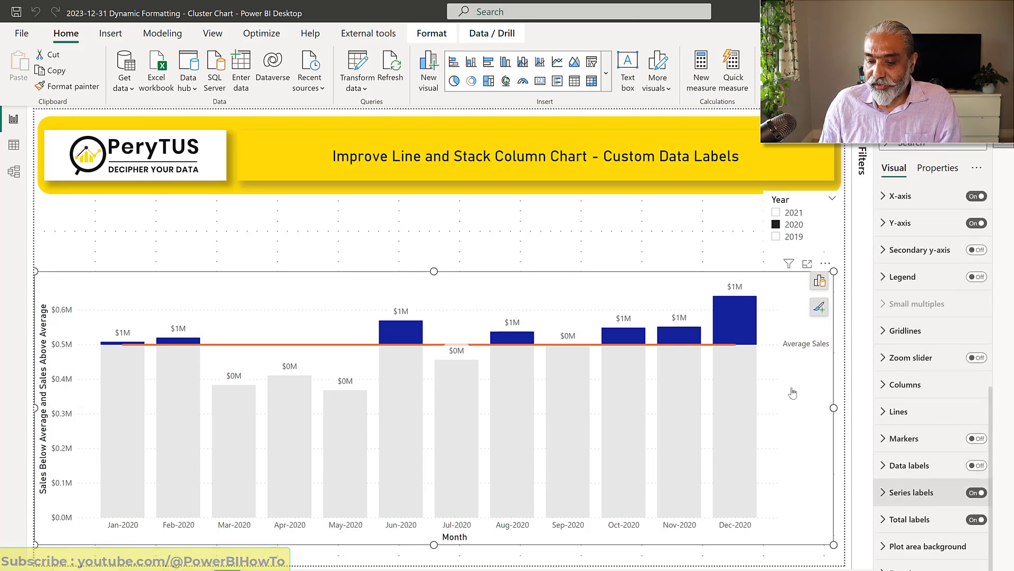
{"action": "left_click", "coordinate": [976, 465]}
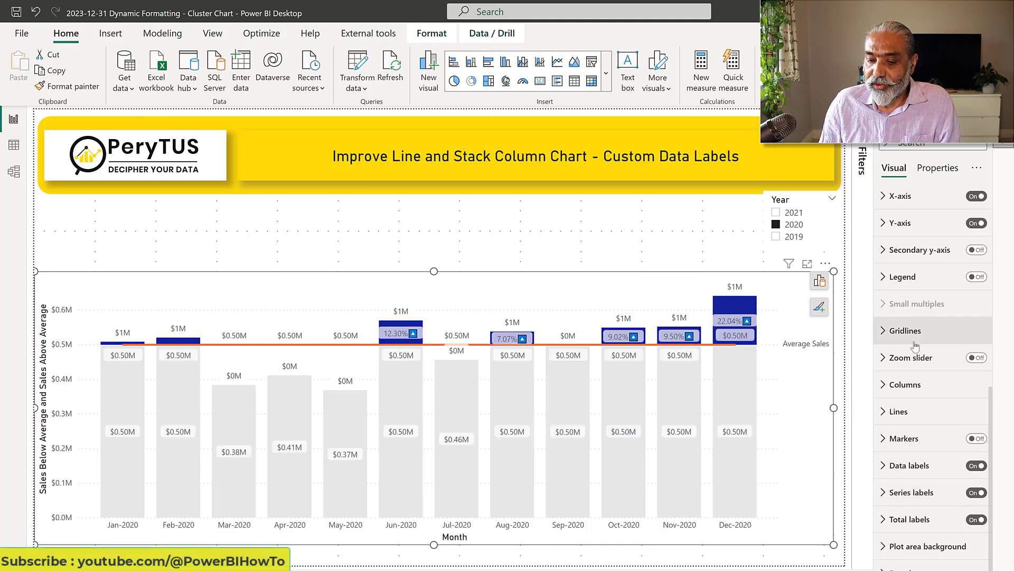
{"action": "left_click", "coordinate": [886, 467]}
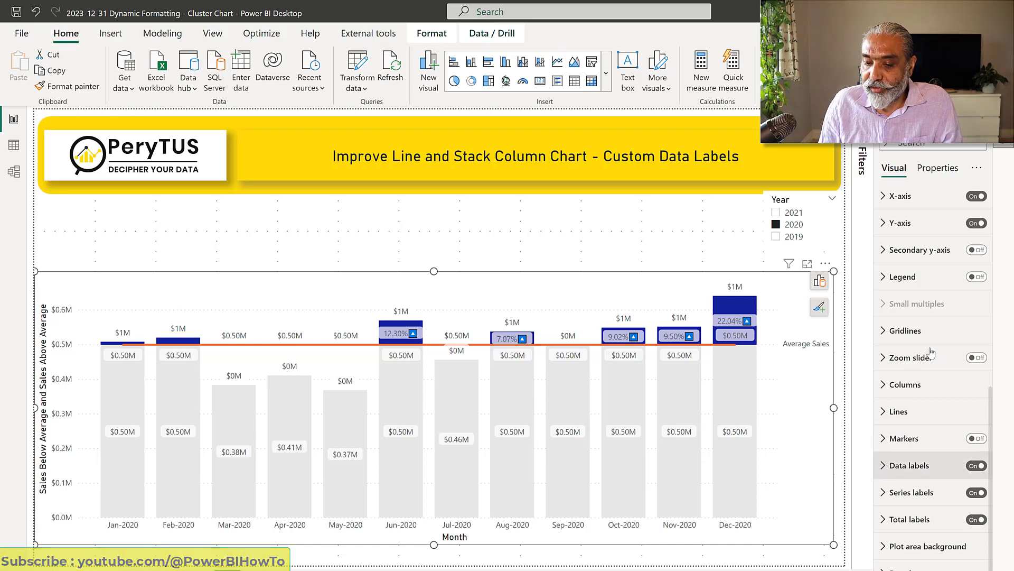
{"action": "scroll", "coordinate": [930, 348], "scroll_direction": "down", "scroll_amount": 3}
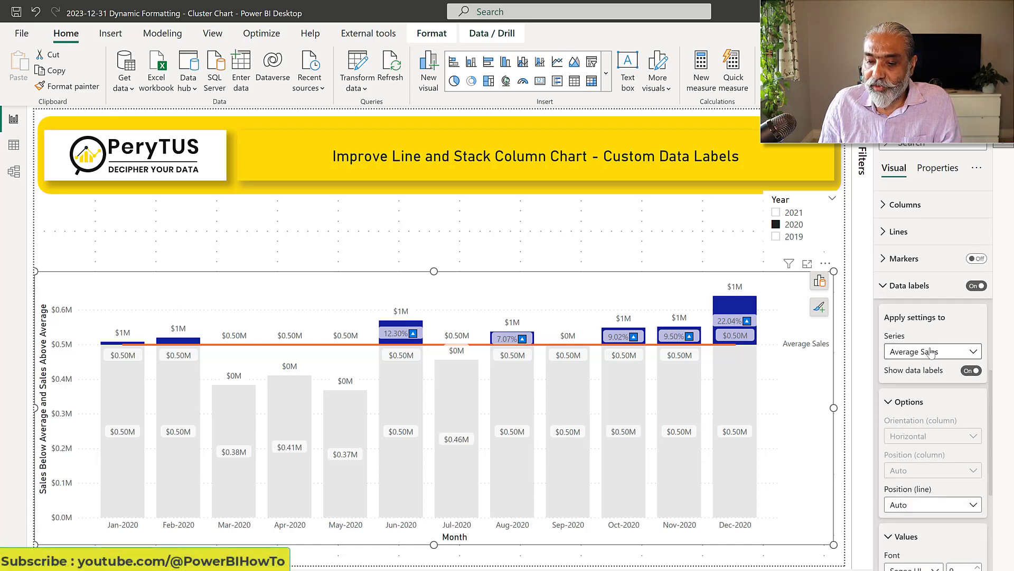
- Switch Show data labels off for the Average Sales and Sales Below Average series
{"action": "left_click", "coordinate": [967, 371]}
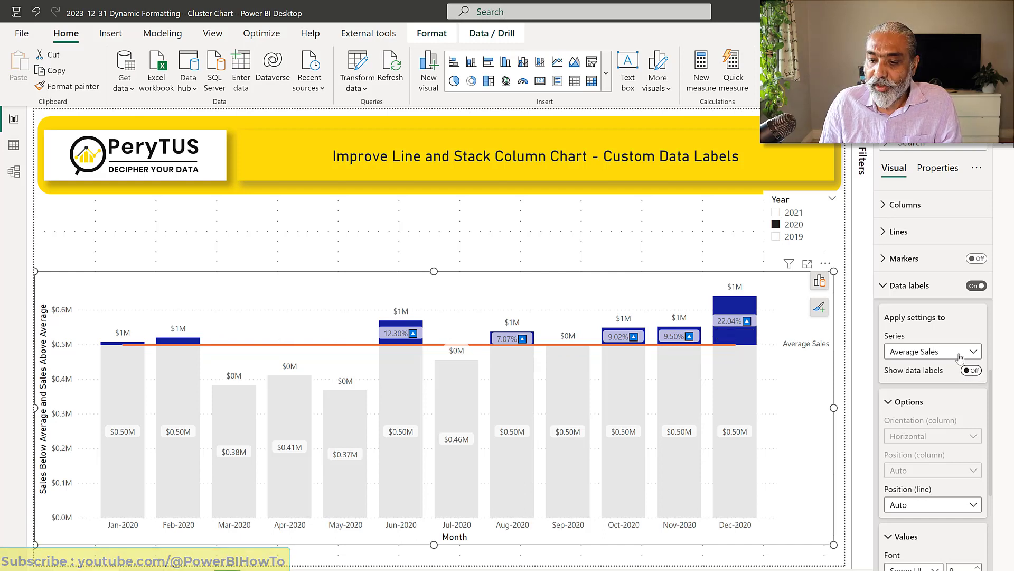
{"action": "left_click", "coordinate": [959, 354]}
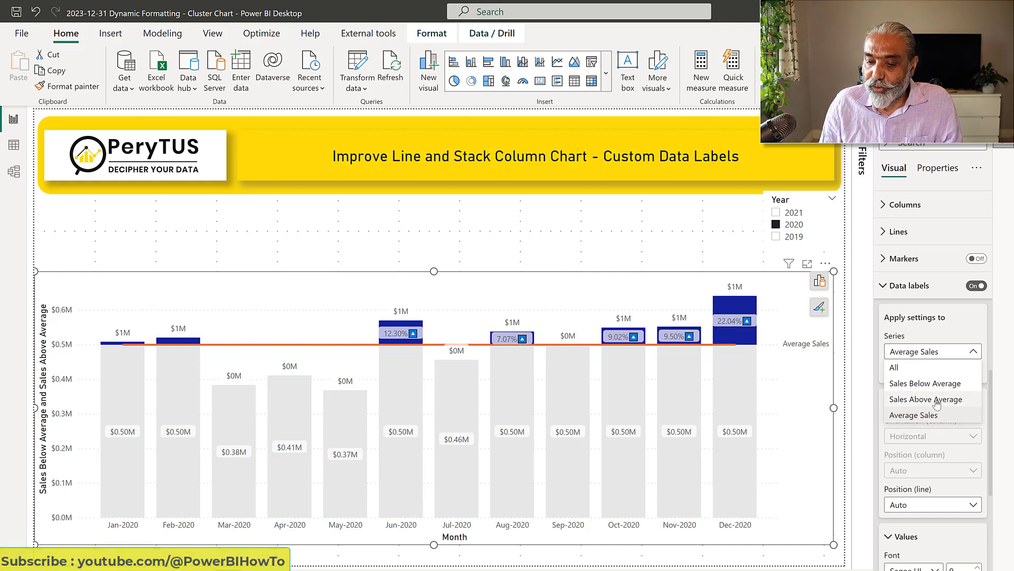
{"action": "left_click", "coordinate": [938, 388]}
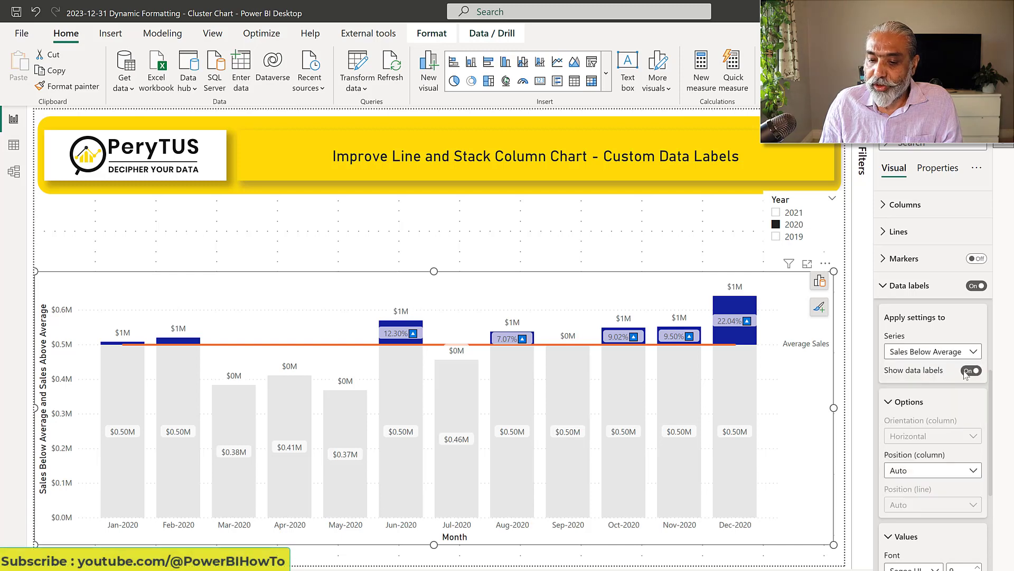
{"action": "left_click", "coordinate": [971, 371]}
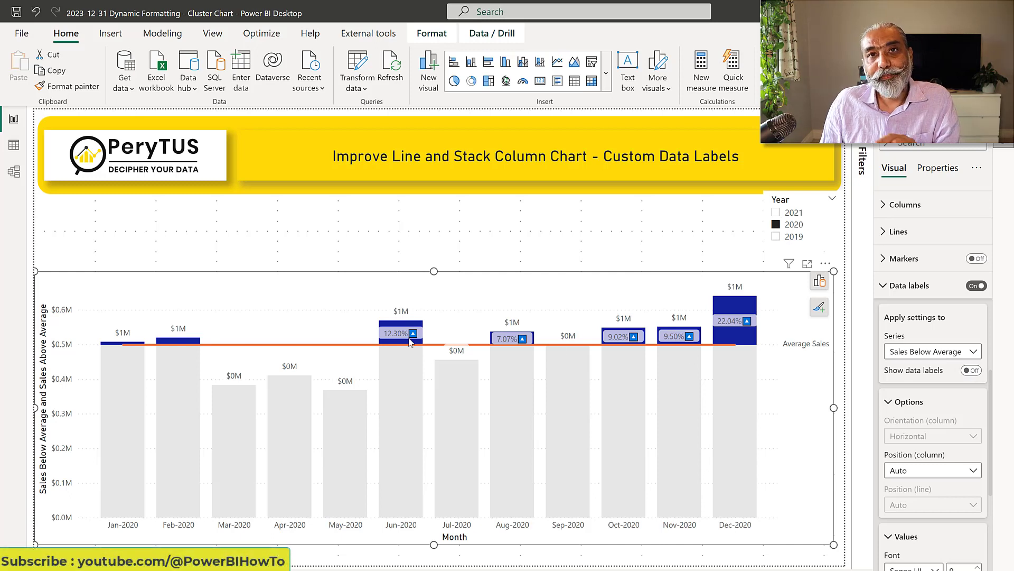
{"action": "mouse_move", "coordinate": [411, 341]}
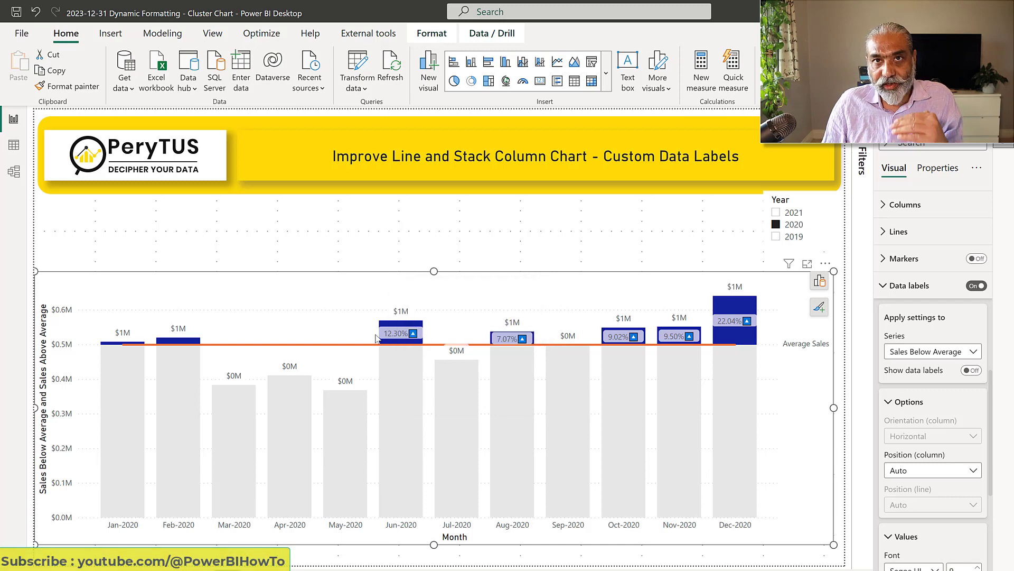
{"action": "left_click", "coordinate": [780, 213]}
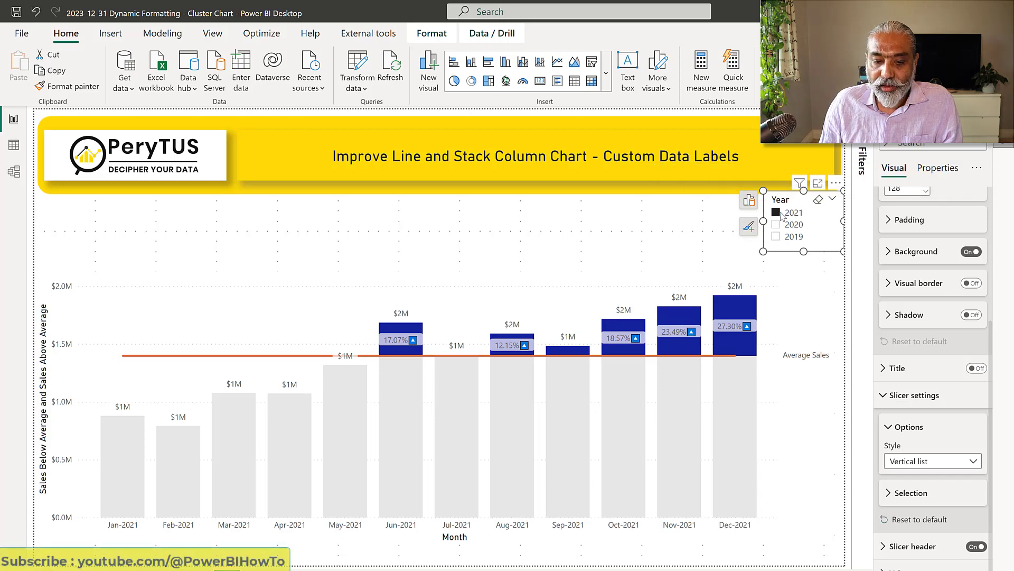
{"action": "left_click", "coordinate": [775, 224]}
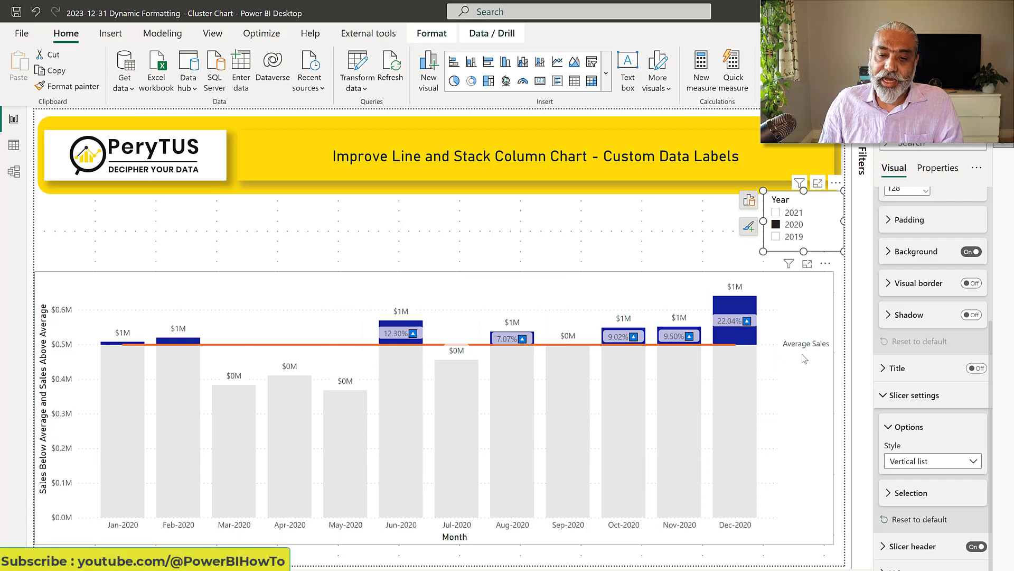
{"action": "mouse_move", "coordinate": [730, 306]}
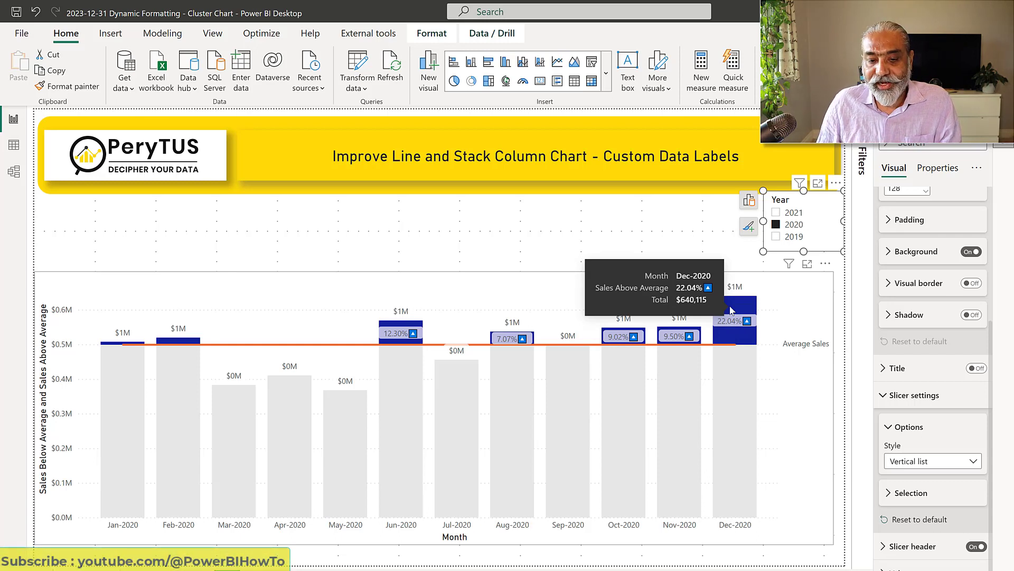
{"action": "mouse_move", "coordinate": [744, 358]}
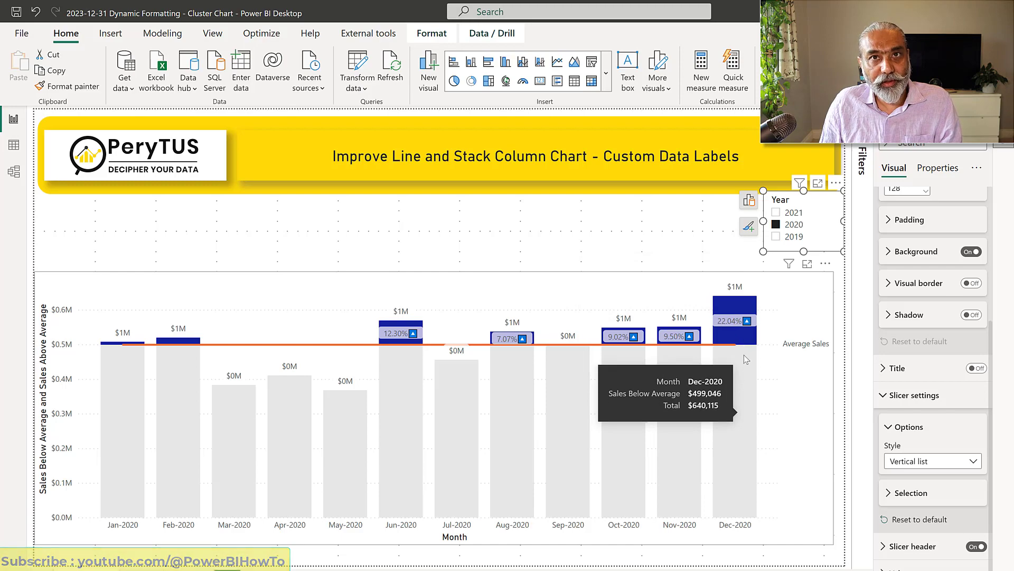